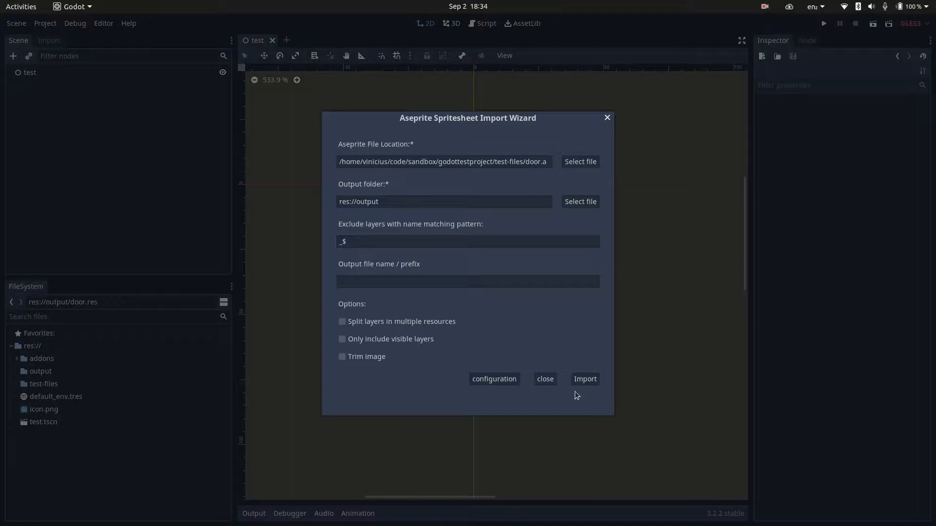
Reopen the Aseprite Spritesheet Import Wizard, check the door artwork in Aseprite, and choose door.aseprite from test-files as the source.
click(552, 380)
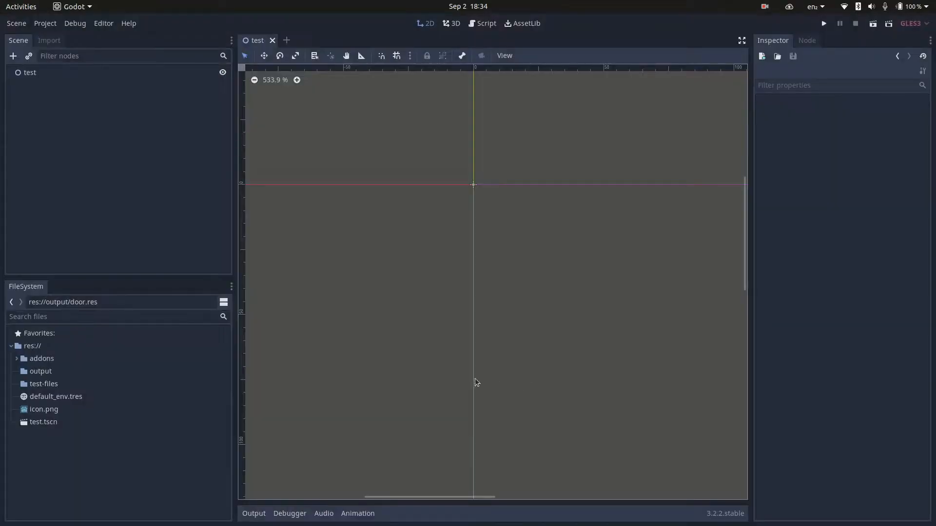
click(41, 26)
mouse_move(196, 117)
click(221, 130)
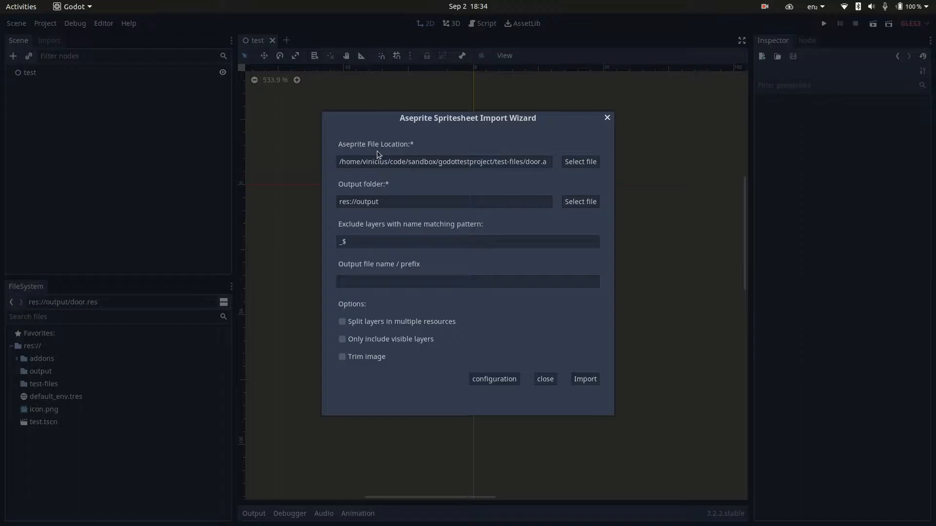
key(alt+Tab)
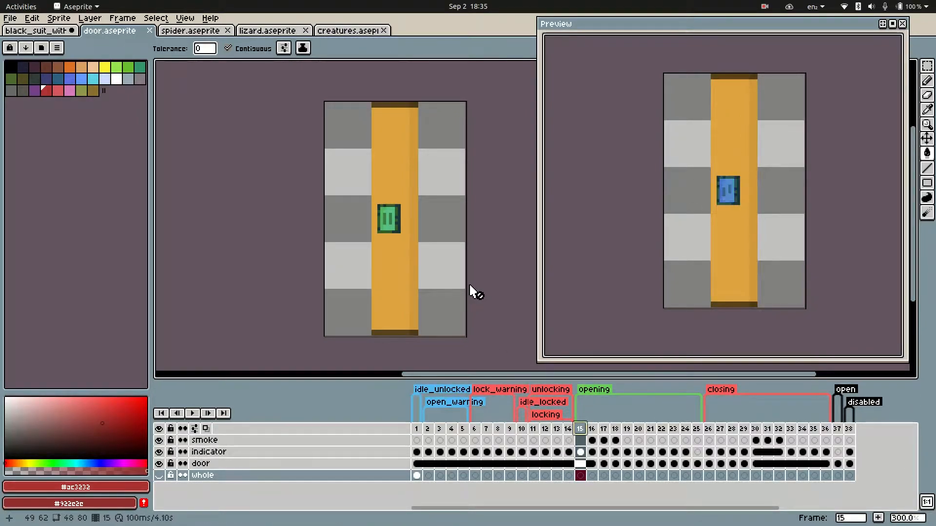
key(alt+Tab)
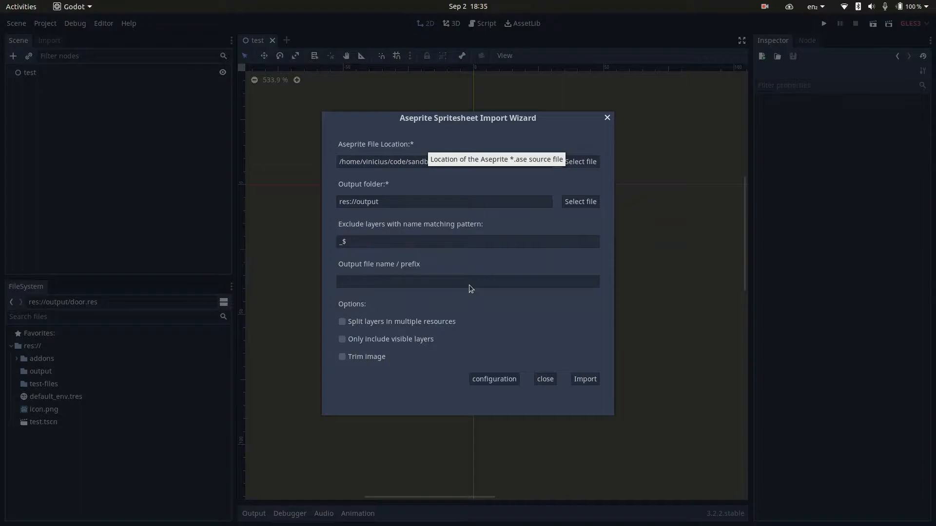
click(581, 163)
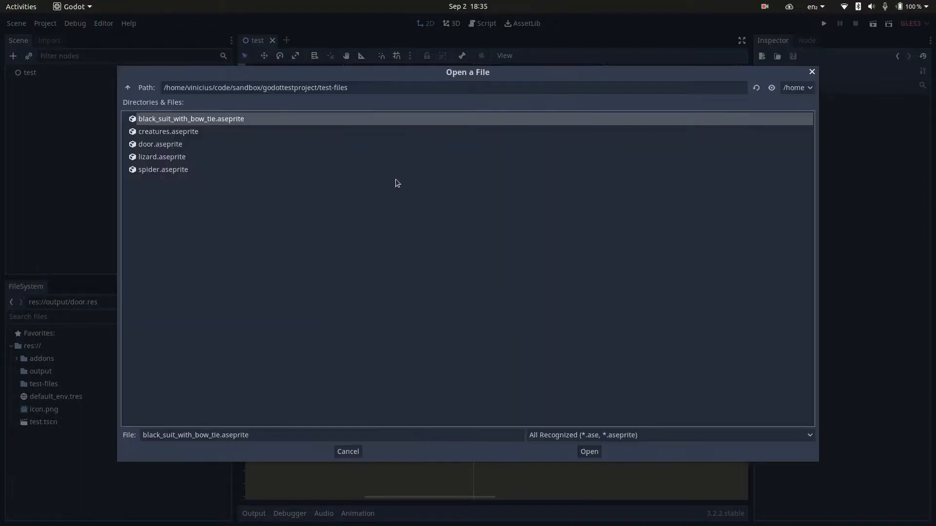
double_click(164, 145)
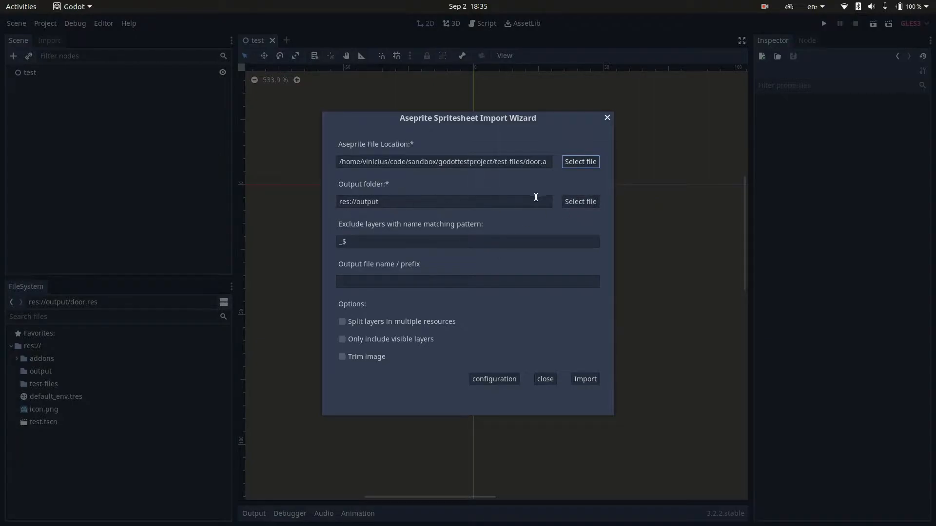
Set the output folder to res://output and import the Aseprite file.
click(564, 204)
click(128, 87)
double_click(168, 131)
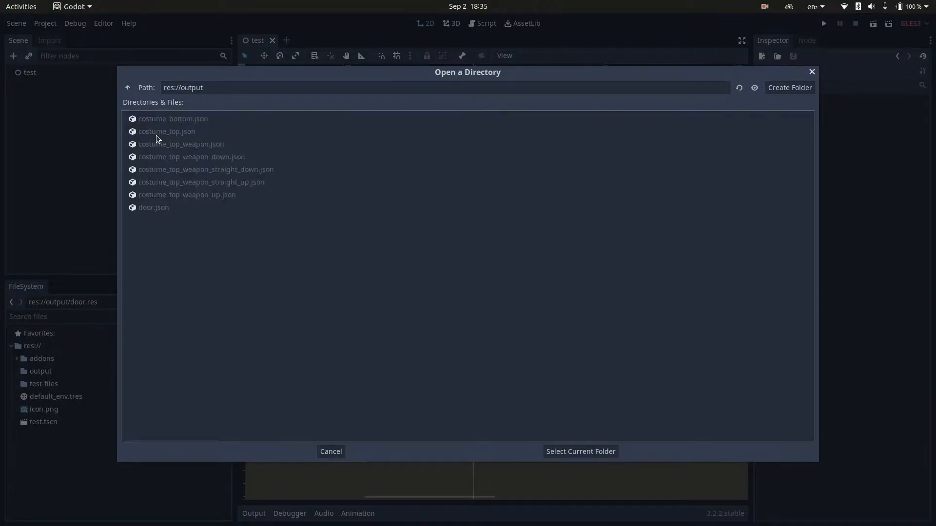
click(587, 453)
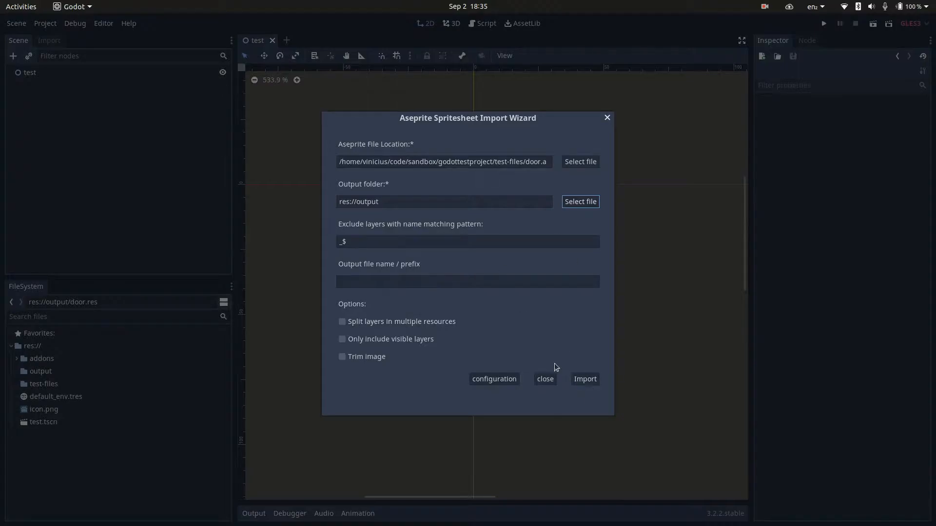
click(585, 380)
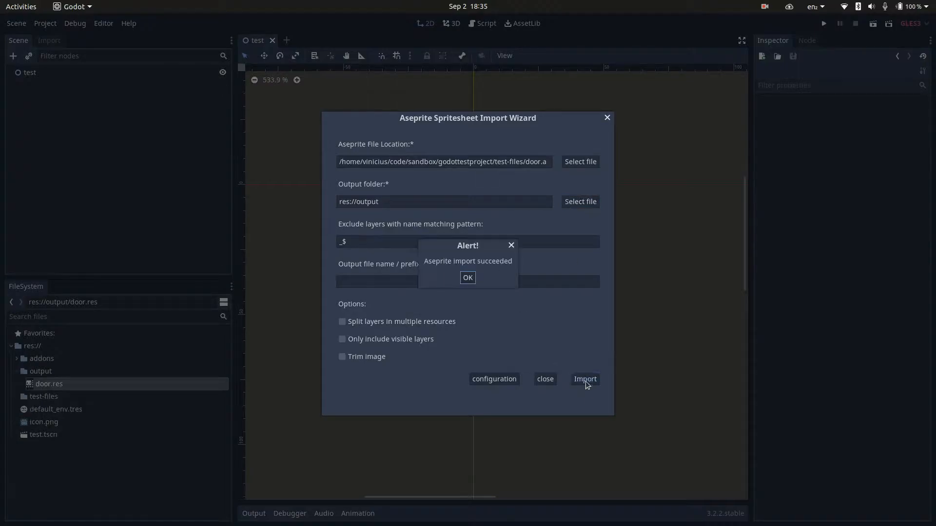
click(468, 278)
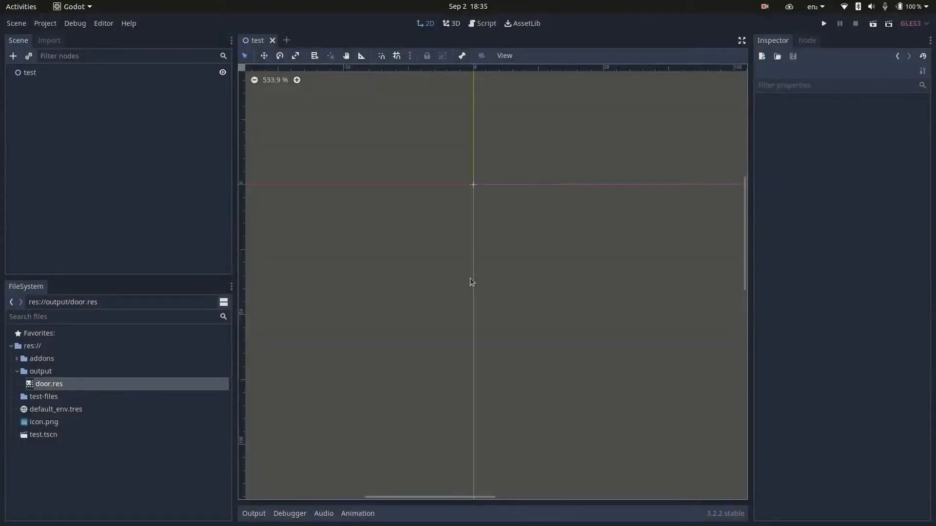
Open door.res, add an AnimatedSprite node under test, and assign door.res as its Frames.
double_click(43, 386)
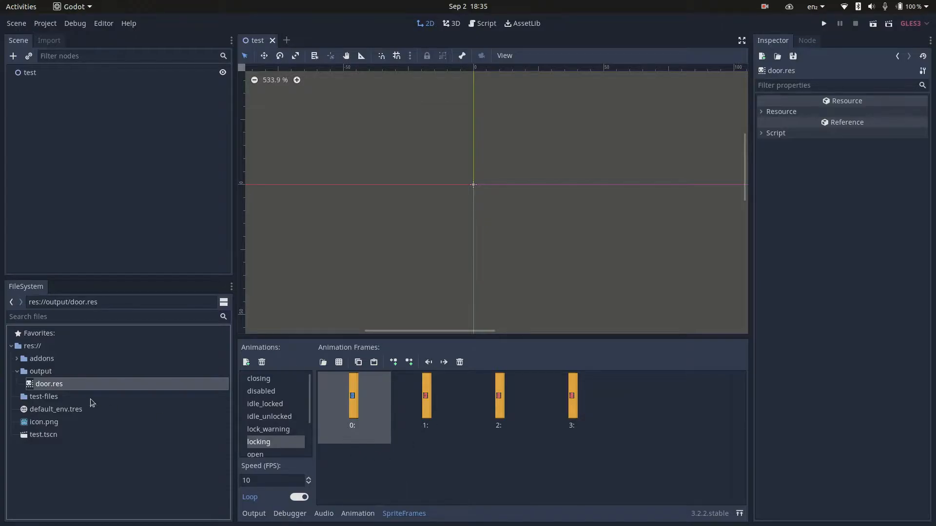
click(14, 57)
text(animate)
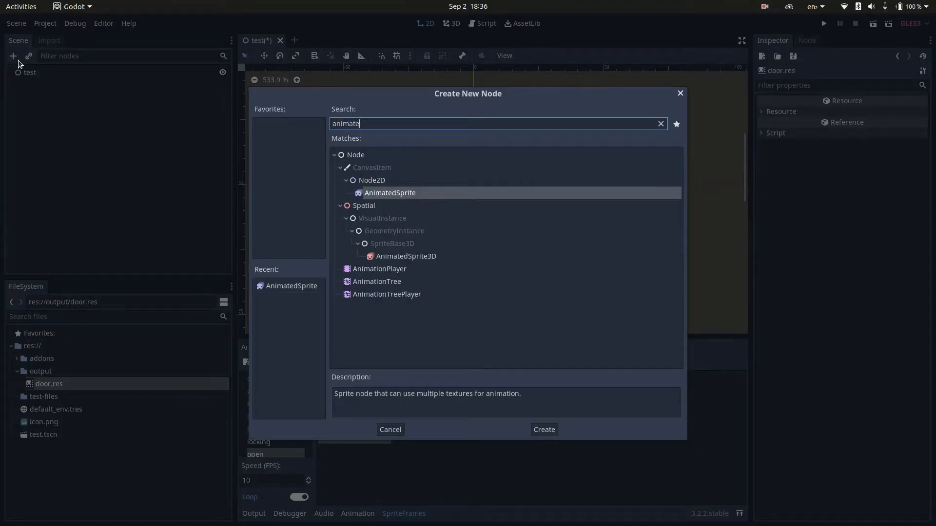
key(Return)
drag(53, 386, 869, 112)
Set the AnimatedSprite's animation to lock_warning and turn on Playing.
click(883, 128)
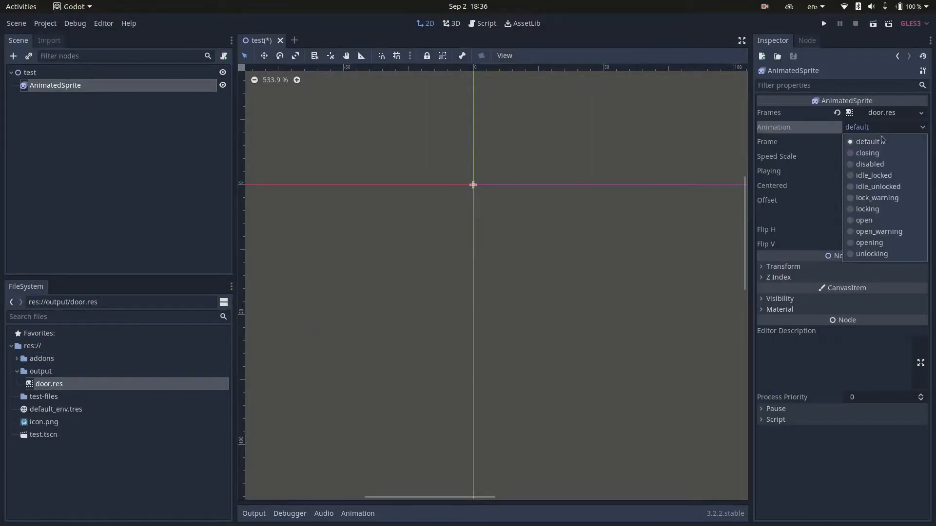
click(880, 175)
click(885, 128)
click(885, 182)
click(848, 171)
scroll(469, 186, up, 1)
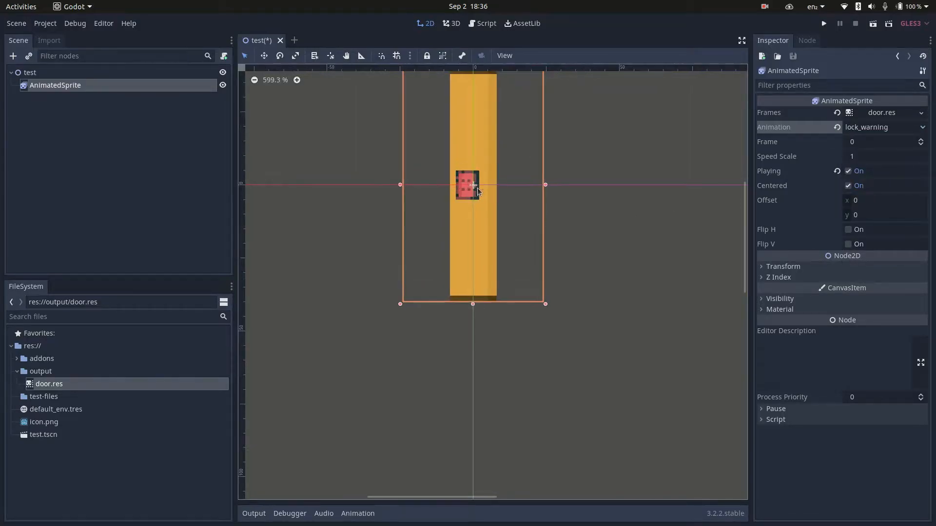
scroll(522, 173, up, 1)
key(f)
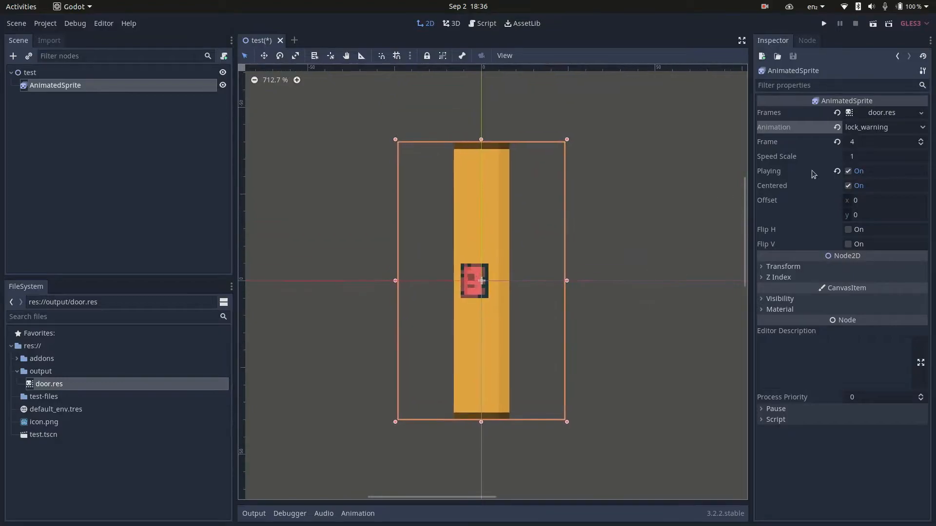
Review the closing, disabled, idle_locked, idle_unlocked and lock_warning frames of door.res, and compare them with the tags in Aseprite.
click(563, 261)
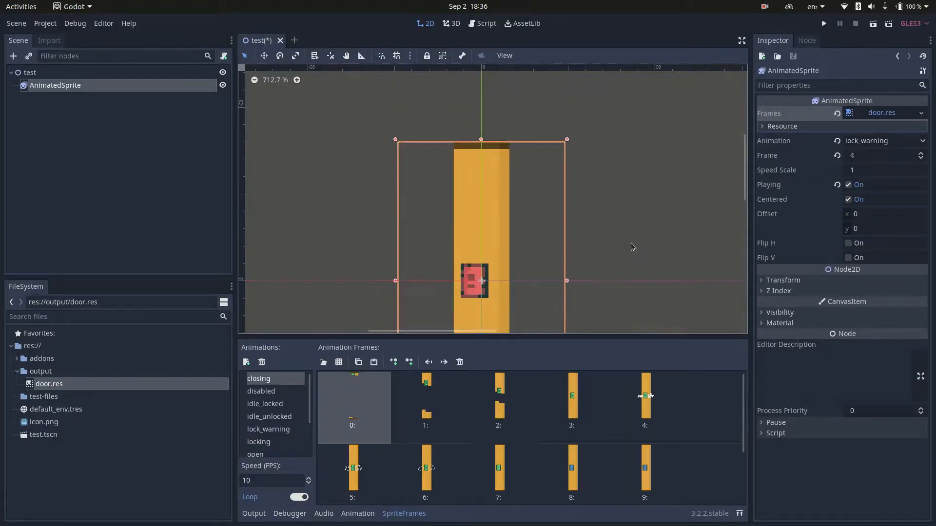
drag(632, 252, 594, 173)
scroll(579, 200, down, 2)
scroll(579, 204, down, 3)
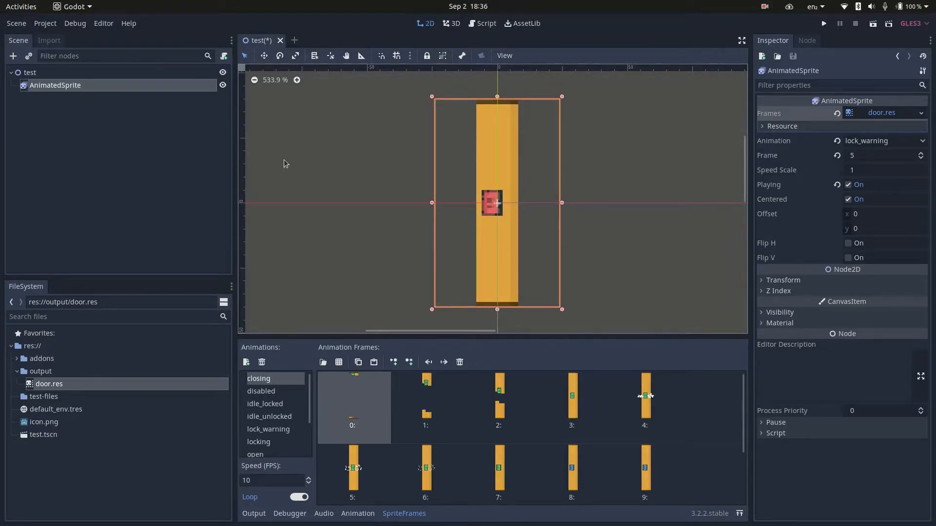
click(264, 393)
click(268, 404)
click(271, 417)
click(275, 429)
key(alt+Tab)
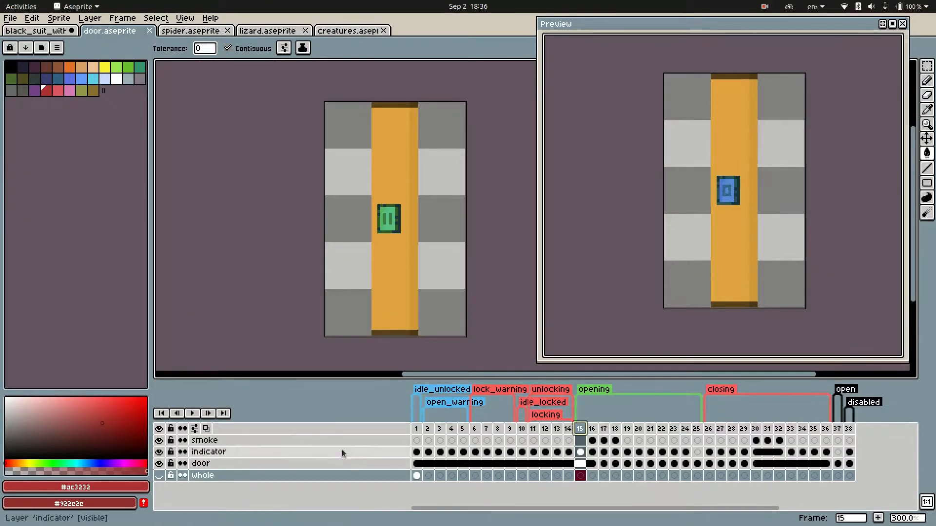
Return to Godot and examine the door.png sprite sheet in a widened Inspector.
key(alt+Tab)
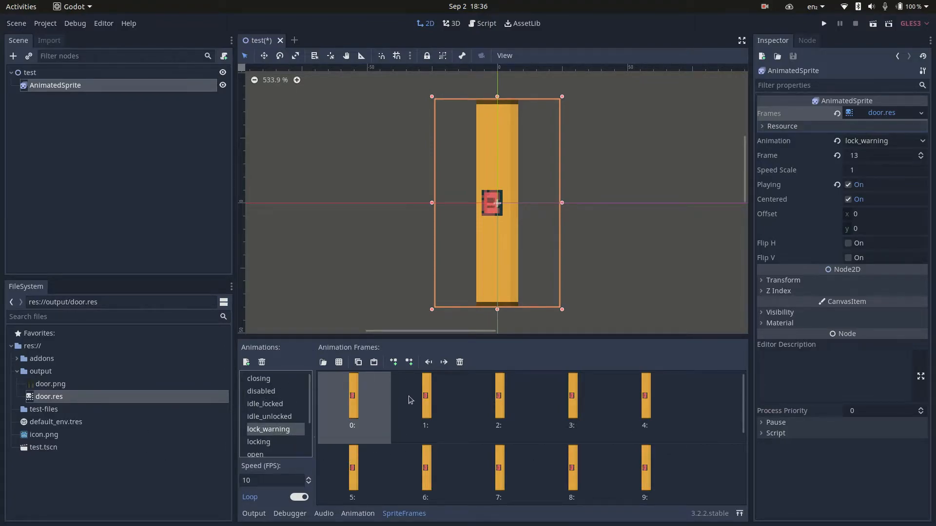
click(62, 384)
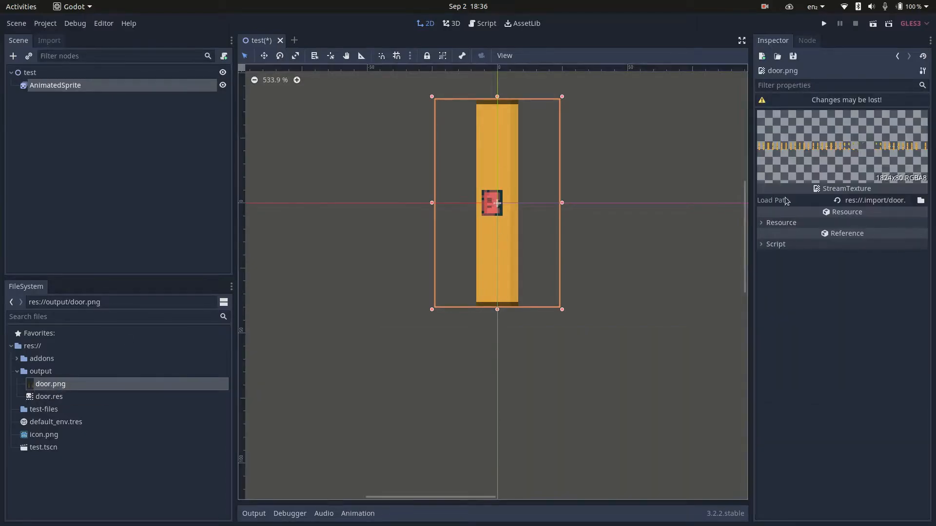
drag(751, 212, 463, 291)
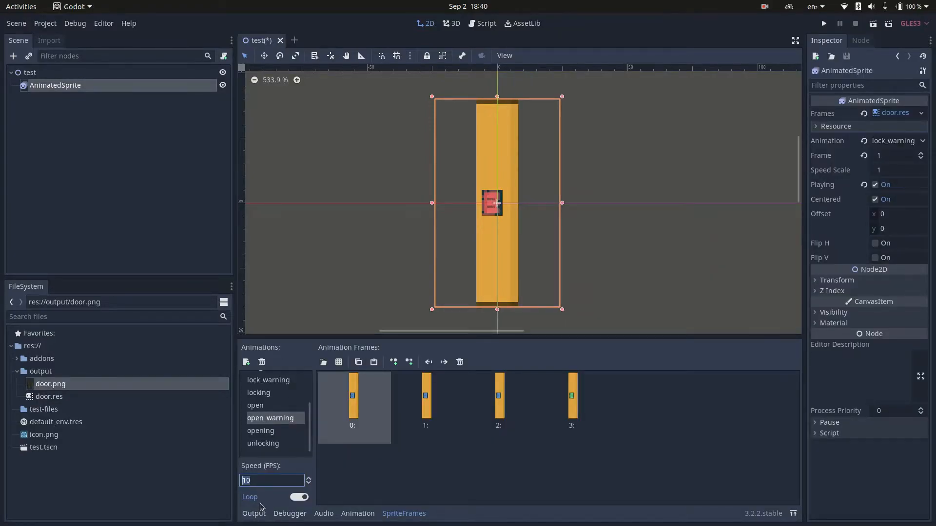
Check the door timeline in Aseprite, return to Godot, and disable looping for the opening animation, resetting the sprite's Frame property.
key(alt+Tab)
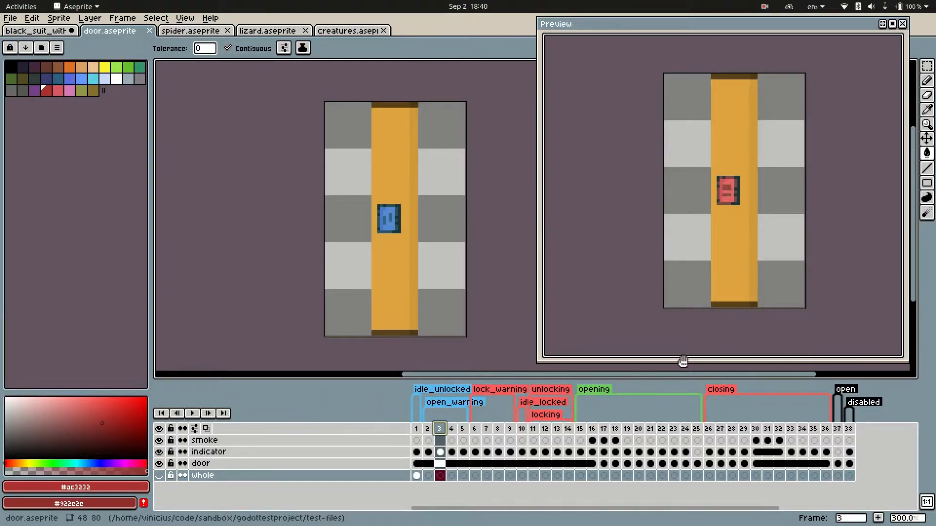
key(alt+Tab)
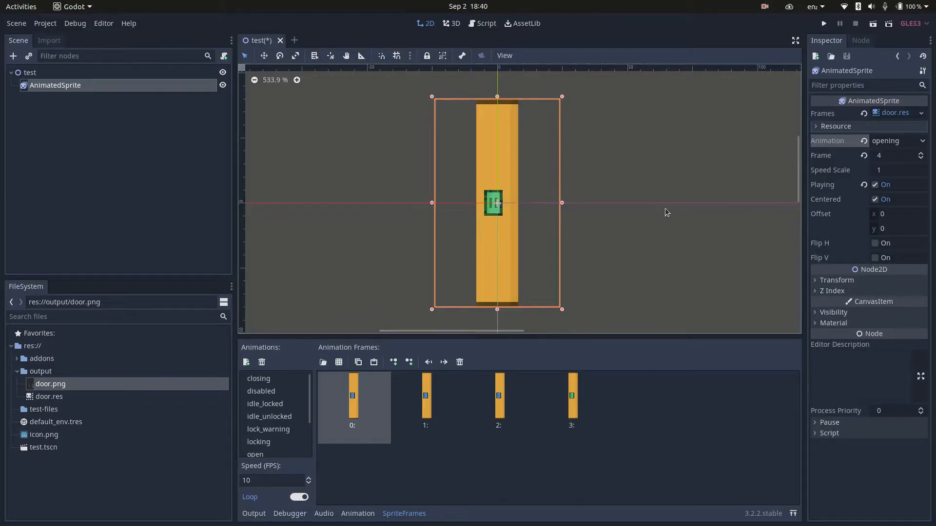
click(310, 495)
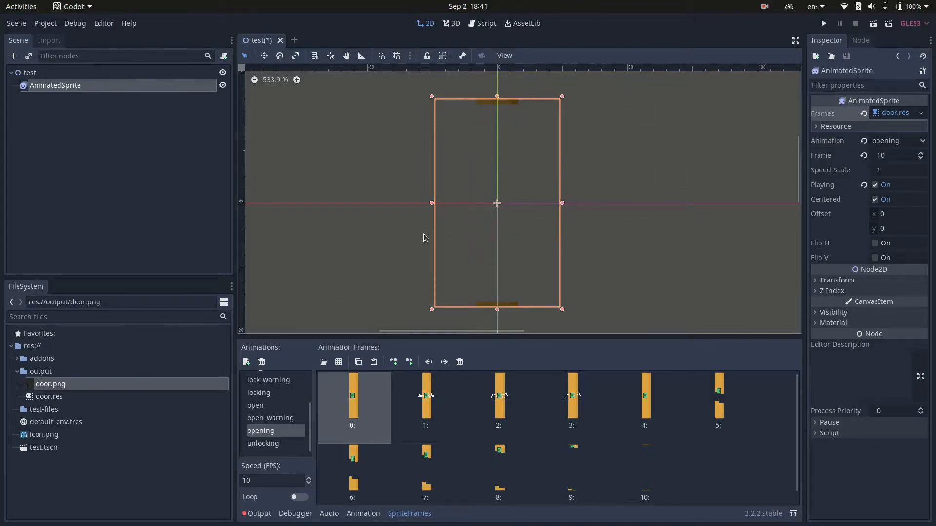
click(863, 155)
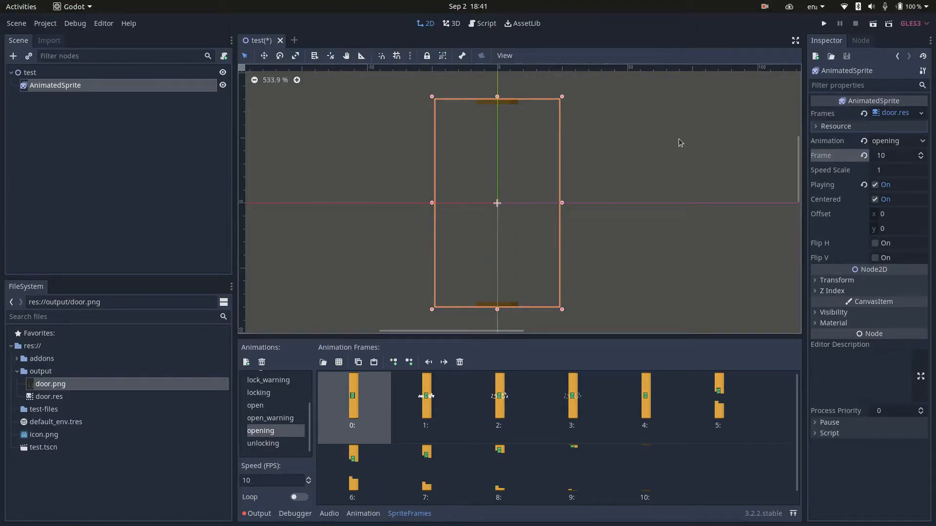
Switch to Aseprite and examine the animation direction of the open_warning, unlocking and locking tags without changing them.
key(alt+Tab)
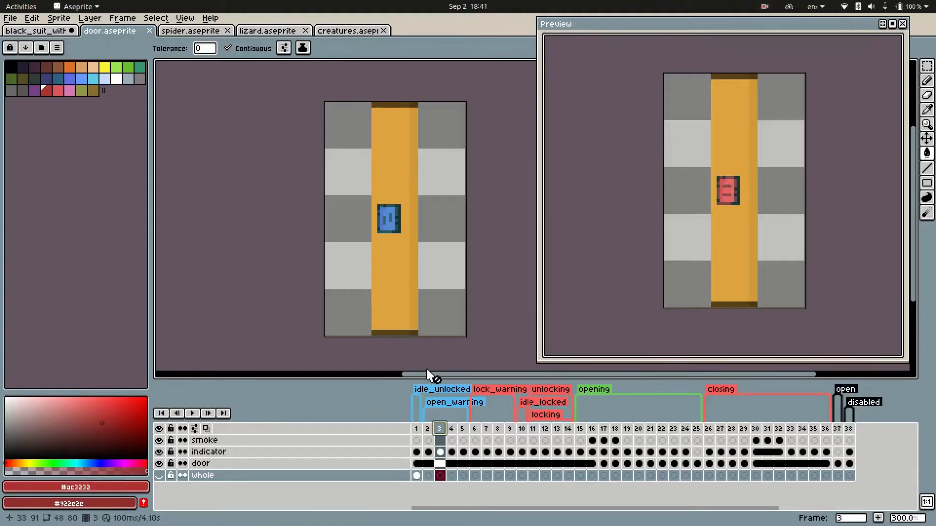
double_click(453, 407)
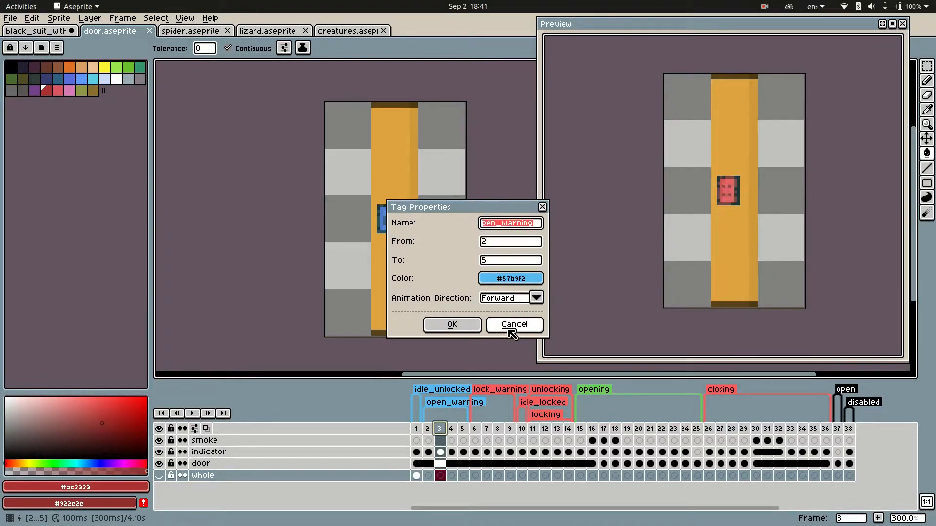
click(503, 302)
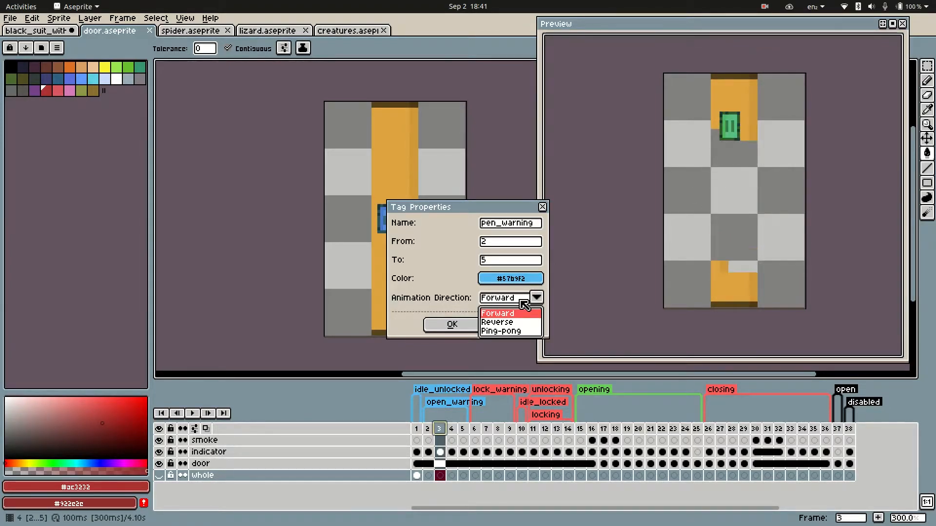
key(Escape)
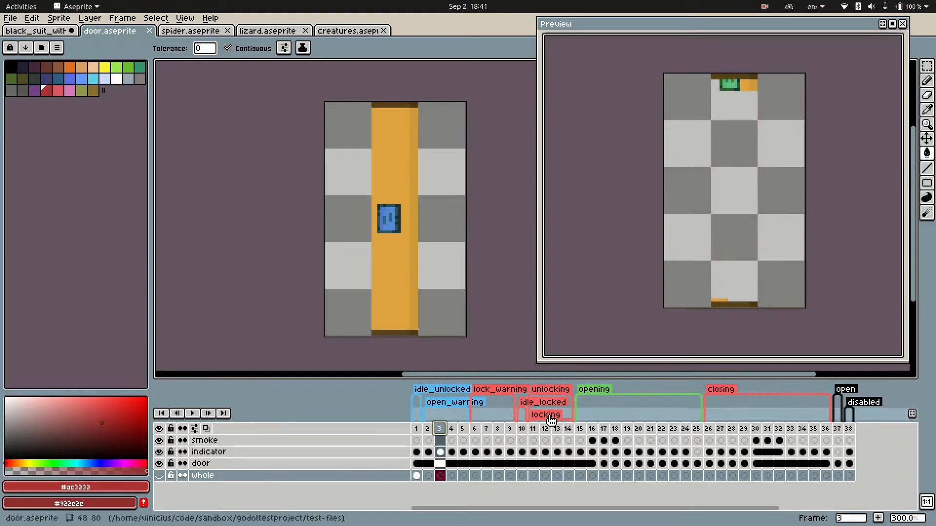
double_click(559, 395)
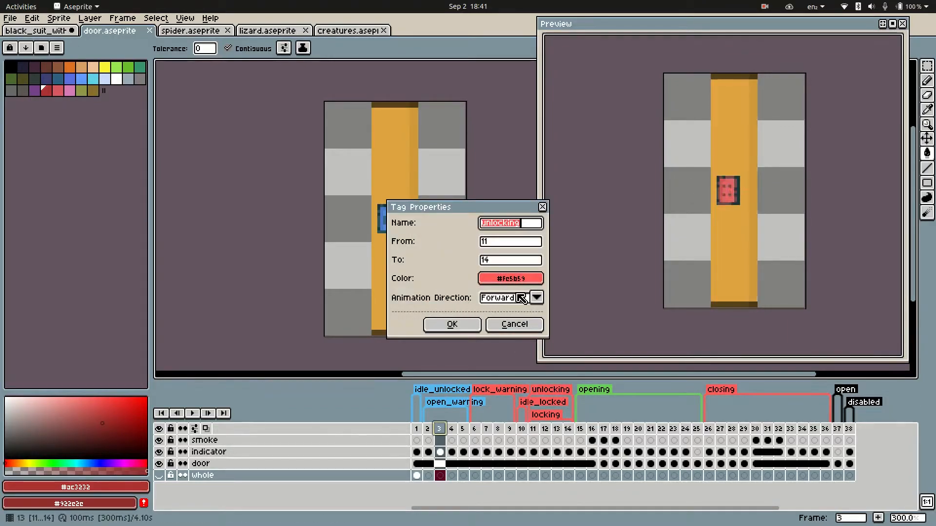
click(515, 324)
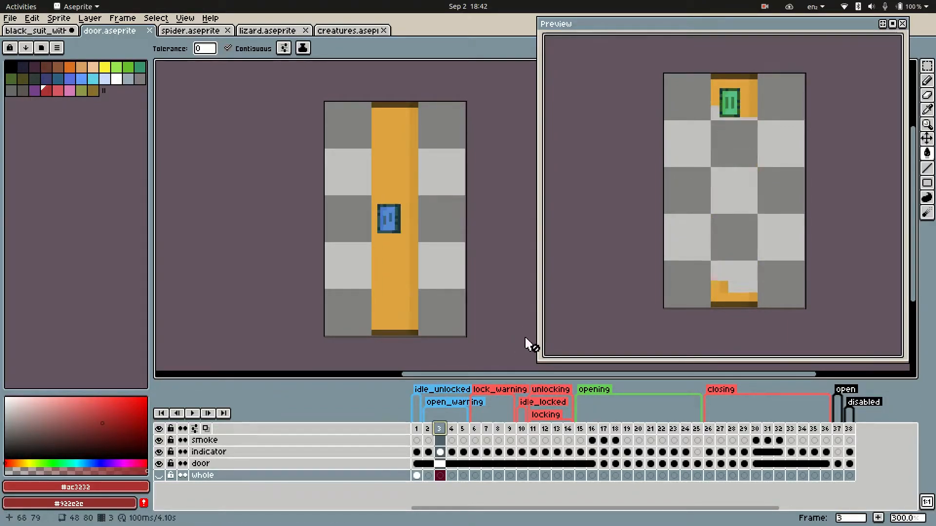
double_click(556, 416)
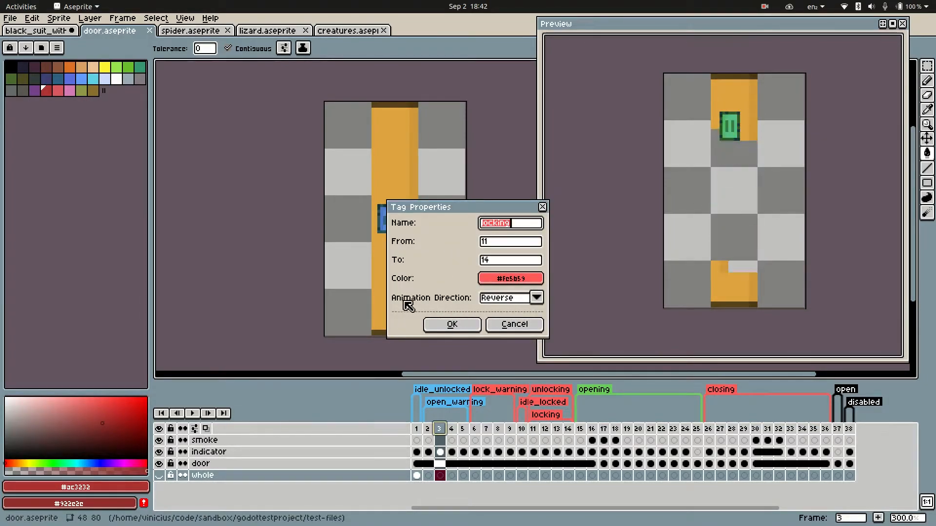
click(515, 325)
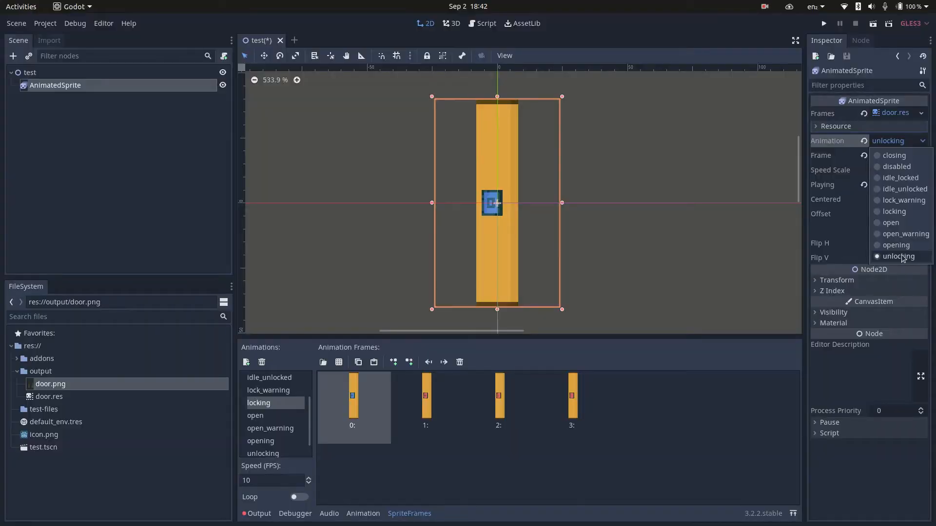
Play the unlocking animation and then the locking animation on the AnimatedSprite.
click(902, 257)
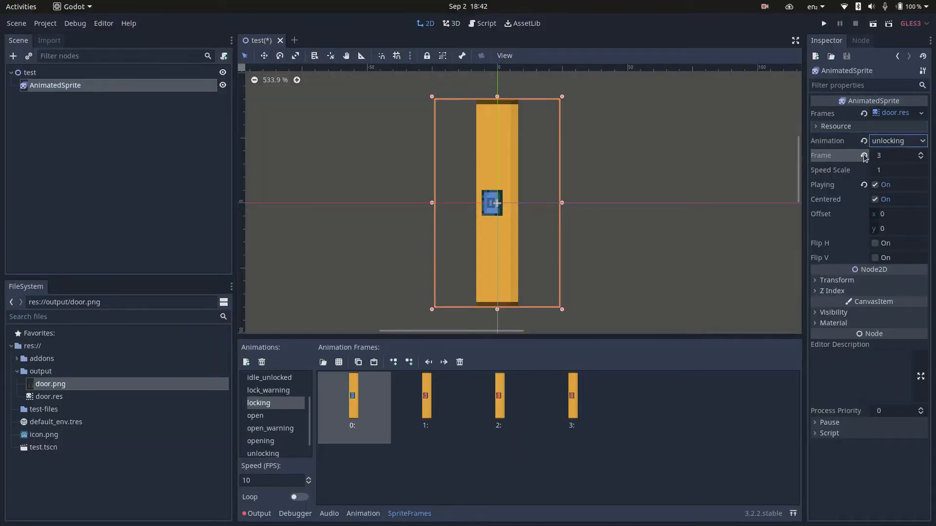
click(889, 141)
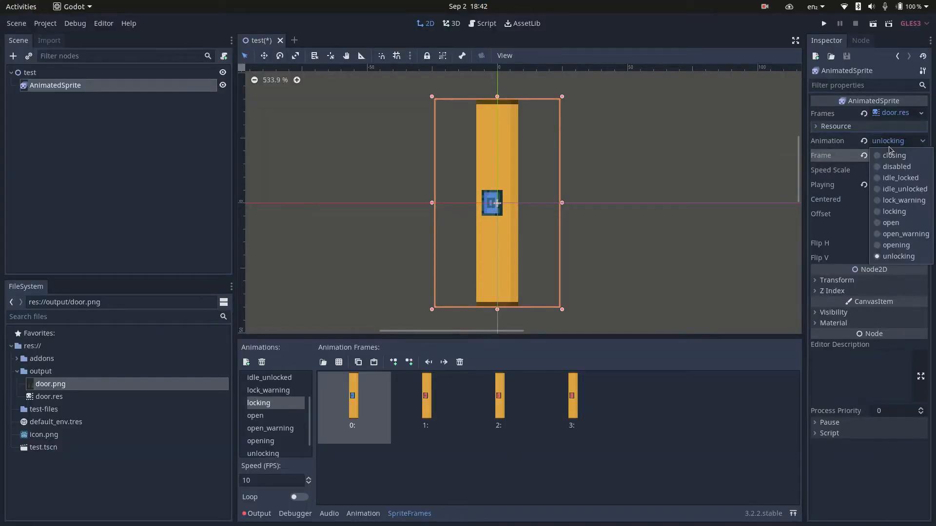
click(896, 210)
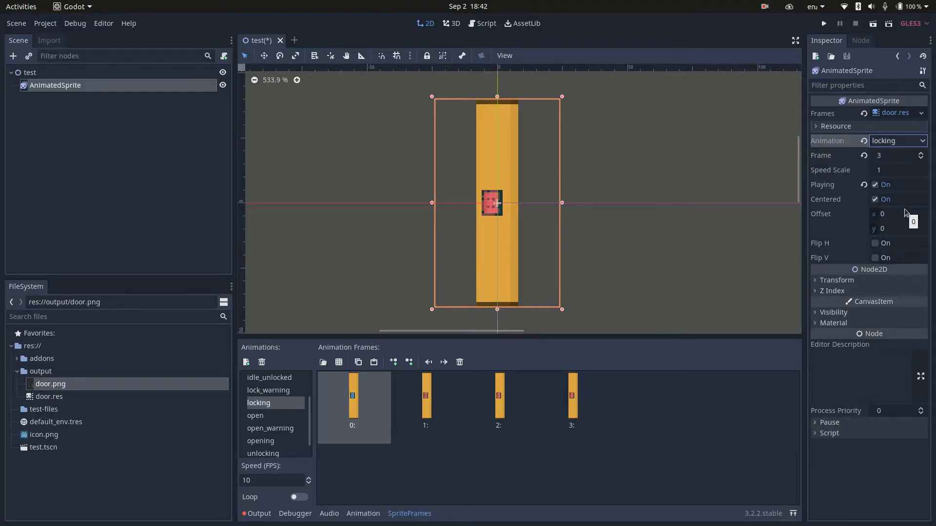
Check the lock_warning tag's animation direction in Aseprite, and play the lock_warning animation on the sprite in Godot.
key(alt+Tab)
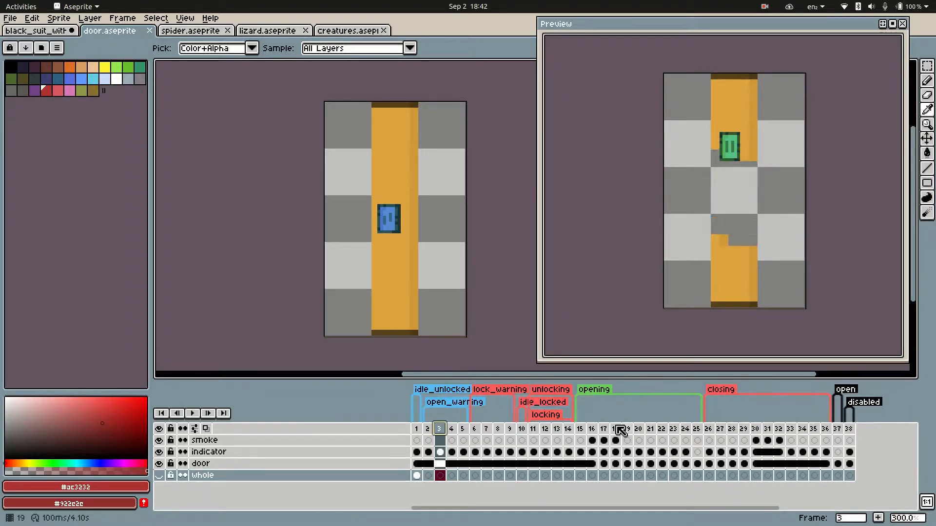
double_click(514, 395)
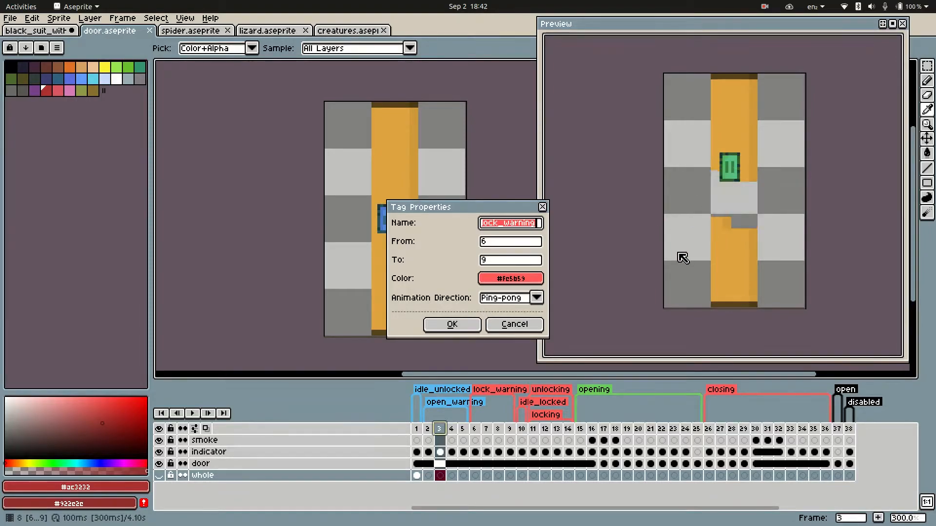
key(alt+Tab)
click(900, 141)
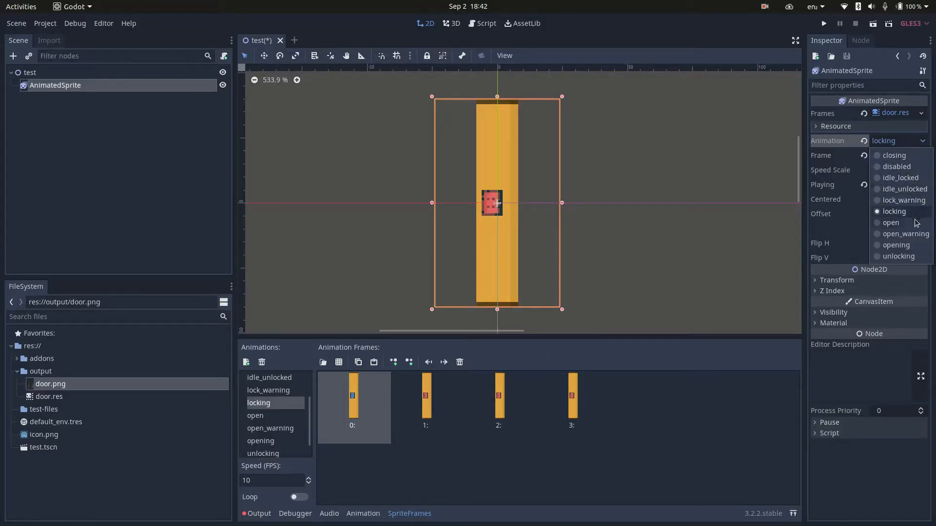
click(918, 205)
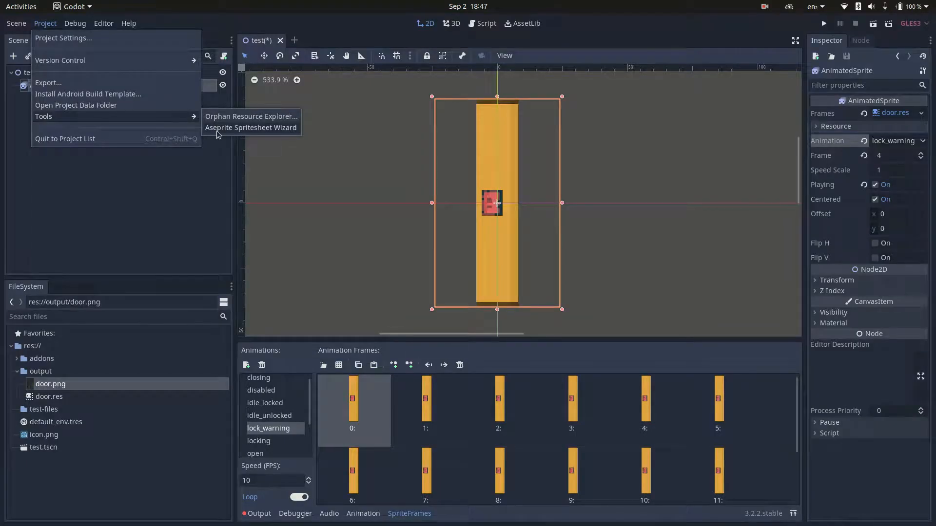
Bring up the Aseprite Spritesheet Wizard, and show the background_ and character_ layers of spider.aseprite in Aseprite.
click(219, 128)
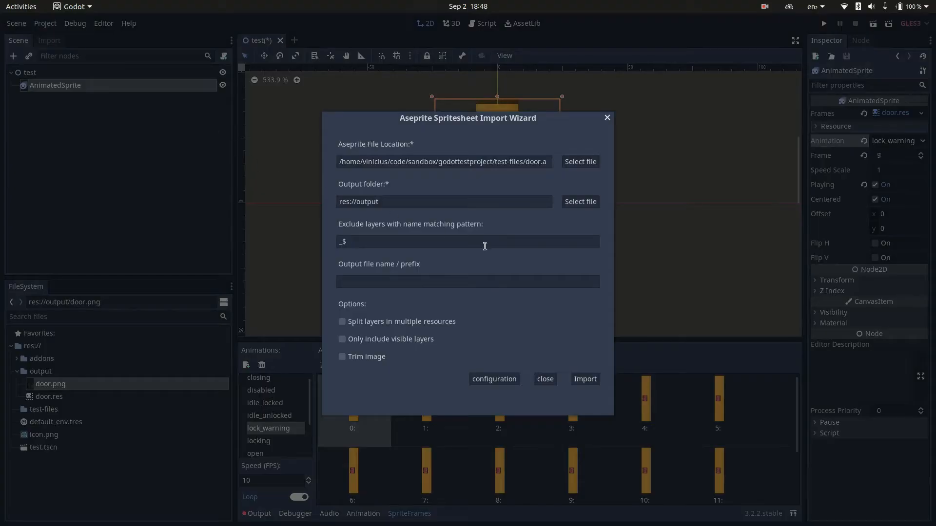
key(alt+Tab)
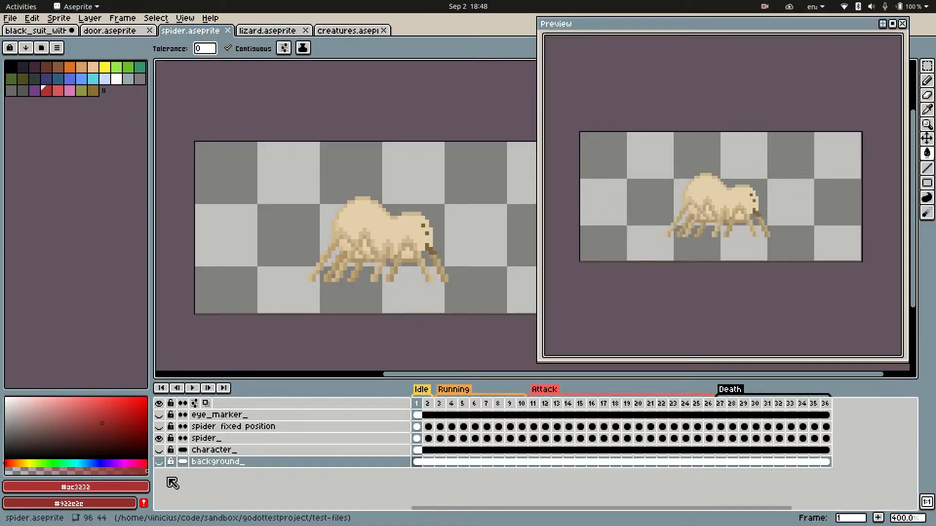
click(163, 463)
click(163, 463)
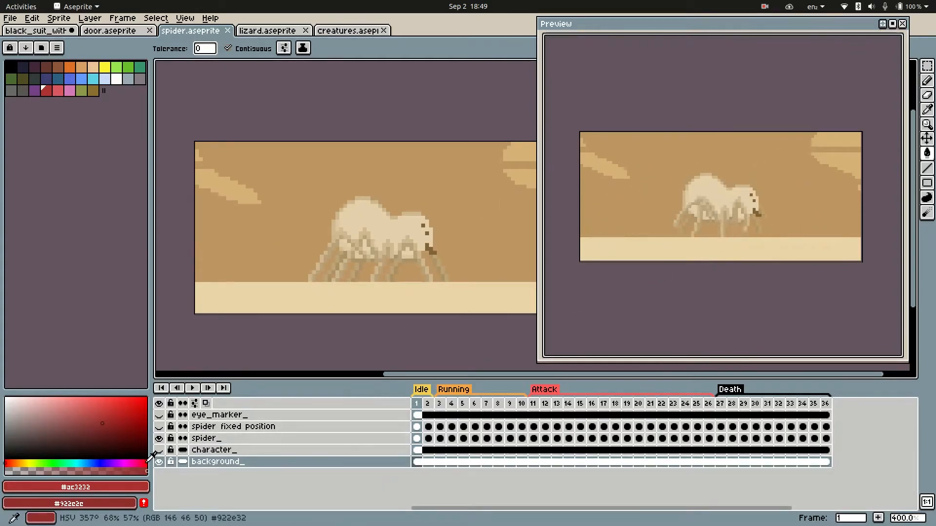
click(159, 450)
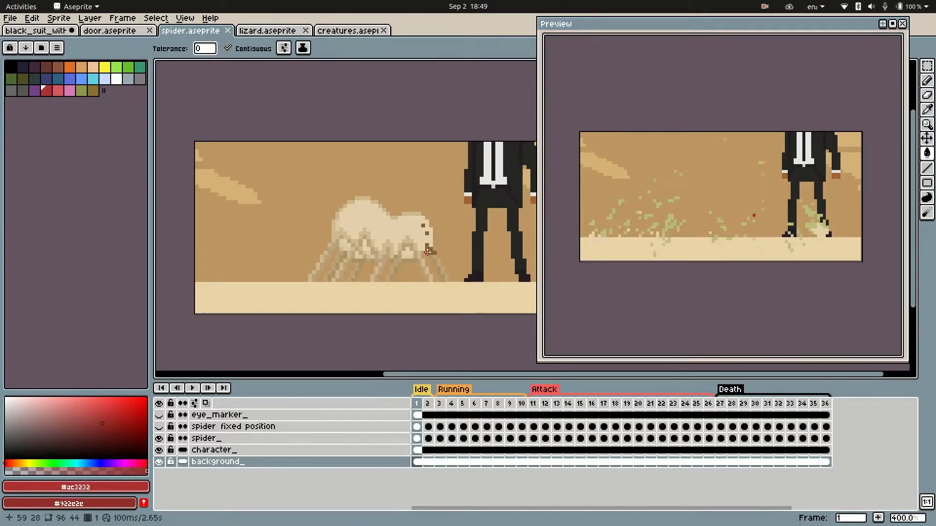
Return to Godot, import spider.aseprite into res://output, and examine the Attack frames of spider.res.
key(alt+Tab)
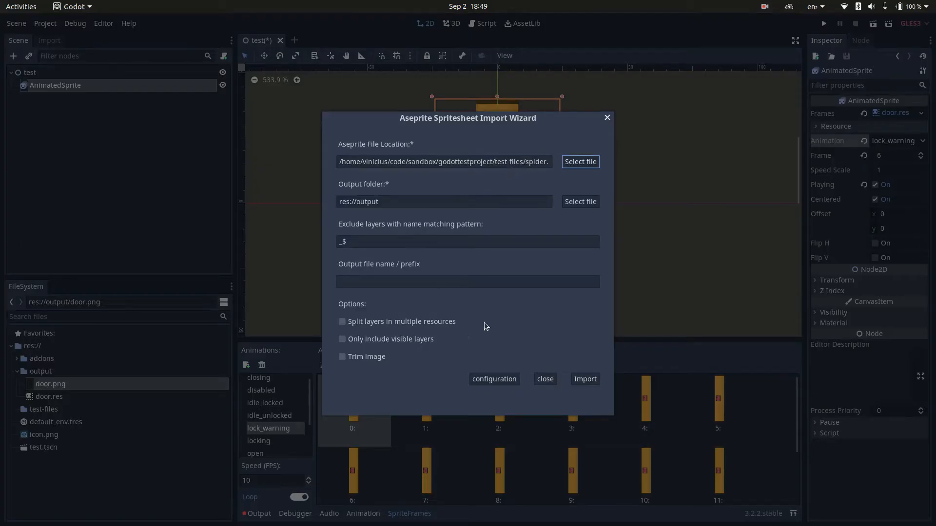
click(584, 380)
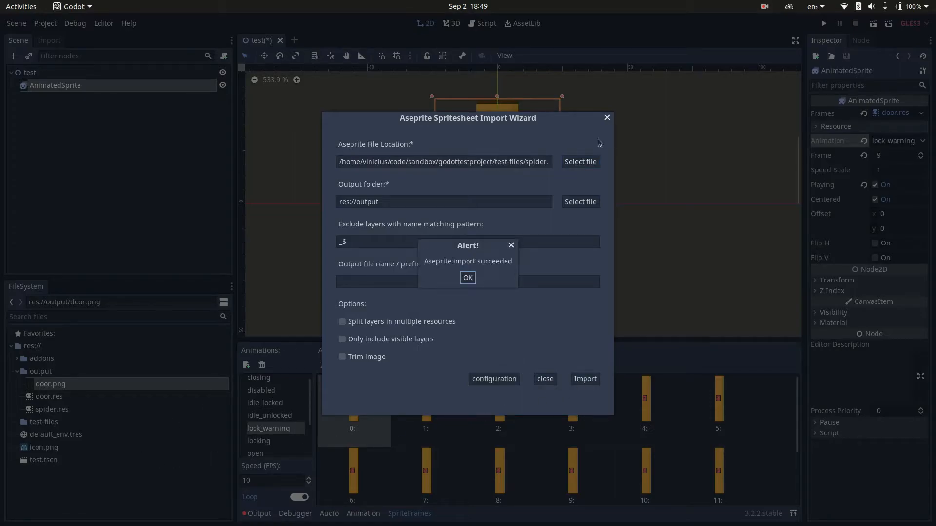
click(63, 410)
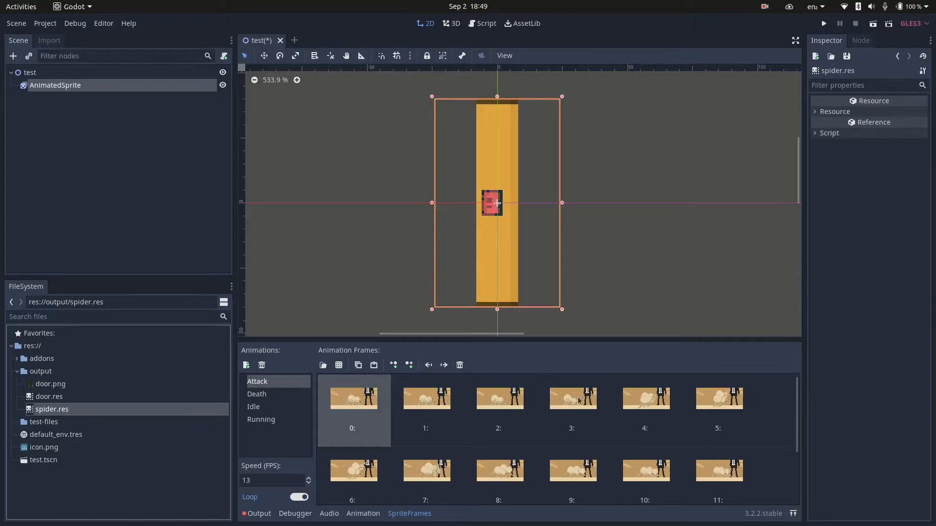
click(260, 383)
Assign spider.res to the AnimatedSprite's Frames and set its animation to Attack.
click(136, 86)
drag(52, 410, 886, 116)
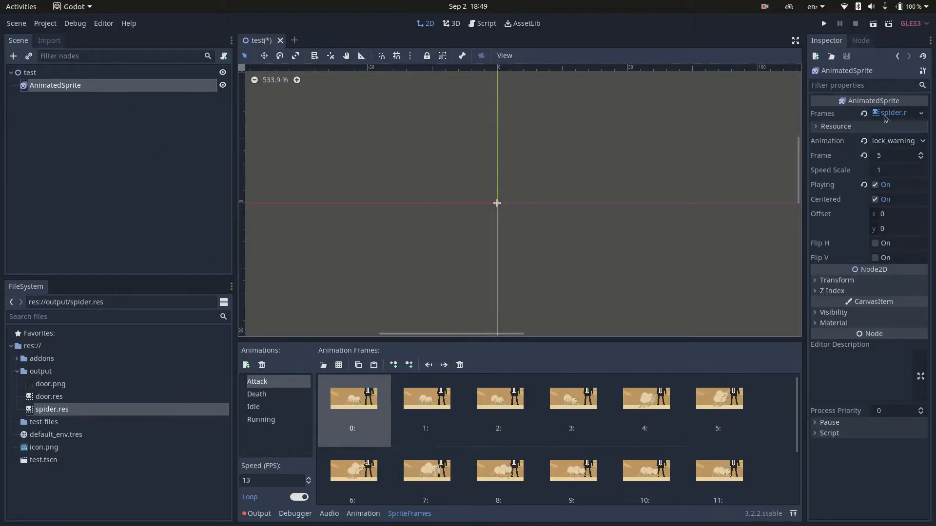
click(896, 141)
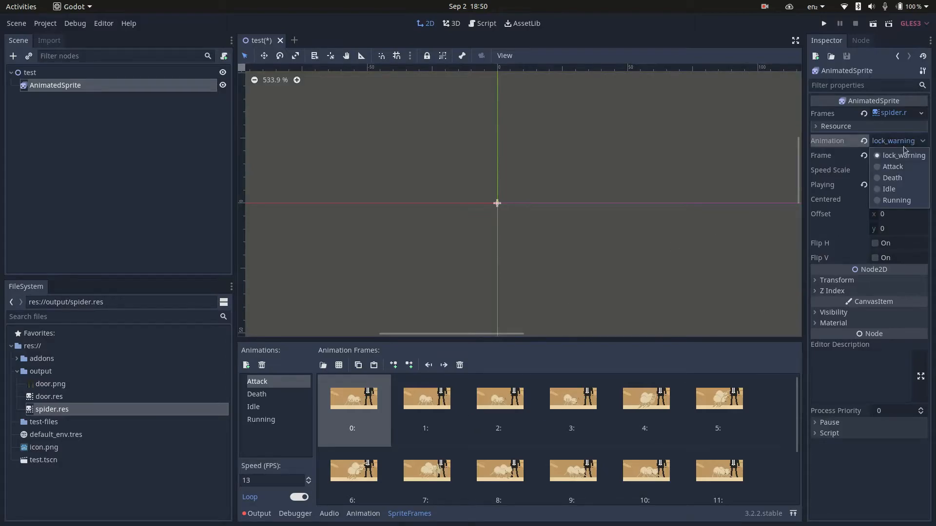
click(885, 163)
scroll(490, 194, up, 1)
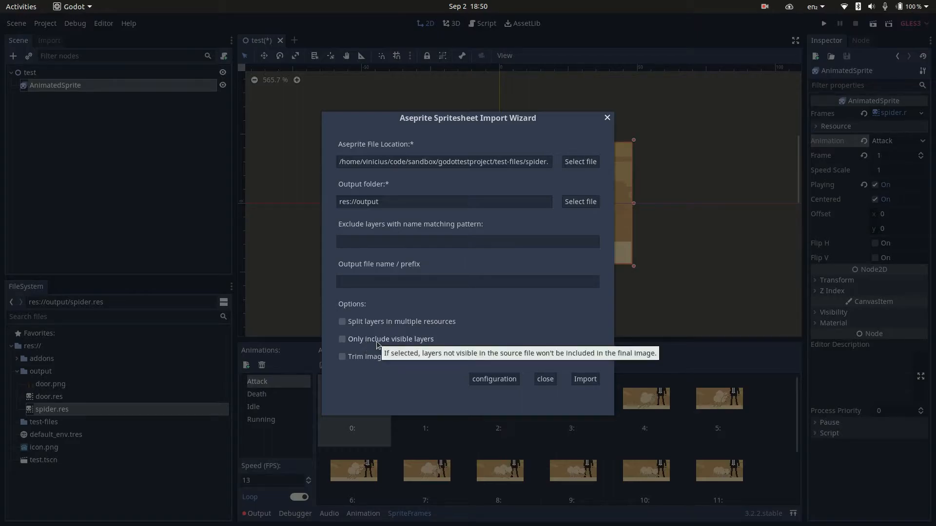
Limit the import to visible layers in the wizard, and hide the spider file's background_ and character_ layers in Aseprite.
click(373, 340)
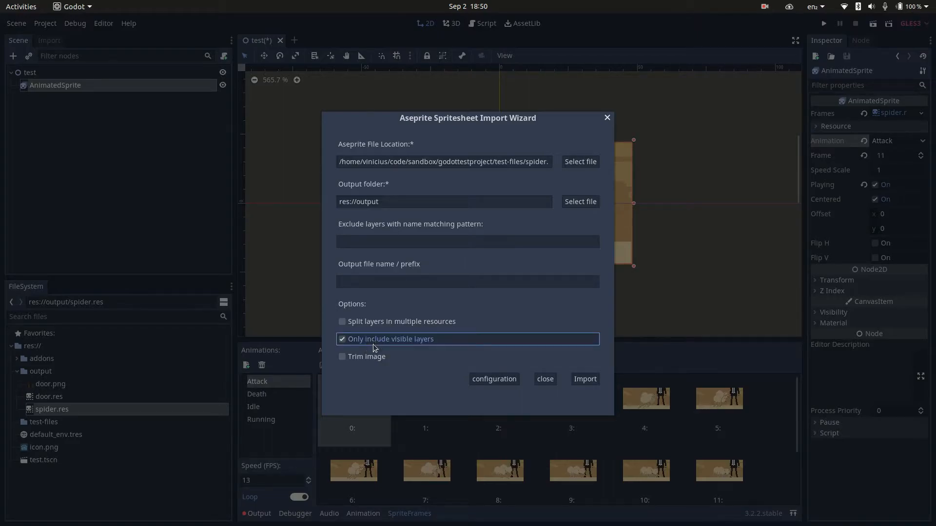
key(alt+Tab)
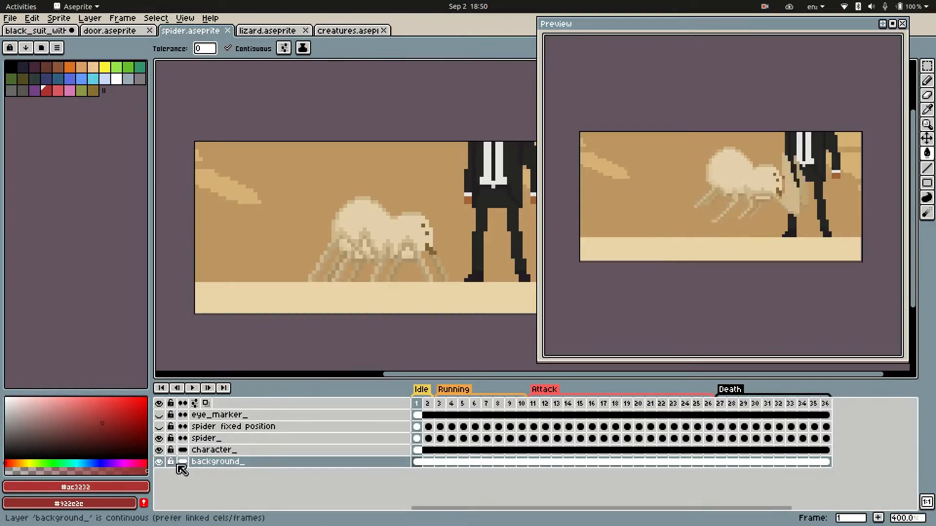
click(158, 461)
click(159, 450)
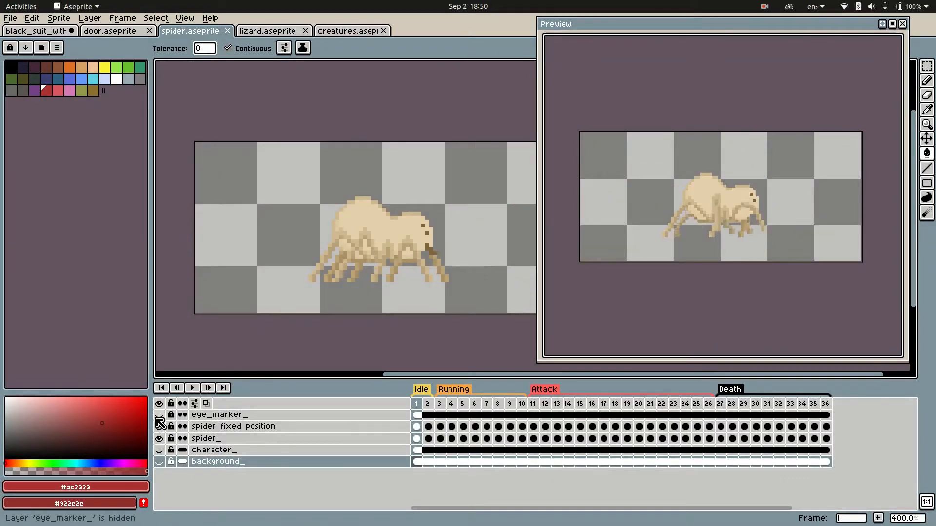
click(159, 427)
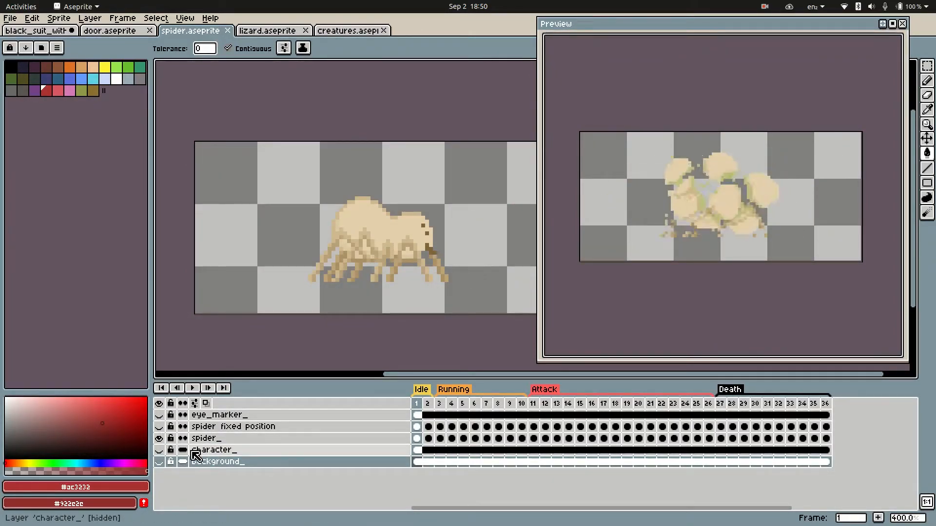
Return to Godot, re-import the spider file with only its visible layers, and open spider.res.
key(alt+Tab)
click(585, 380)
click(467, 278)
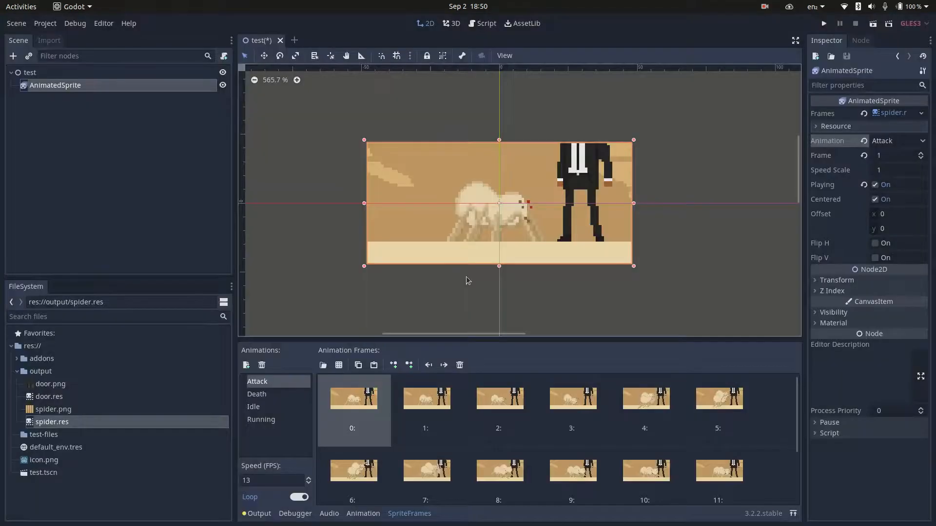
click(87, 423)
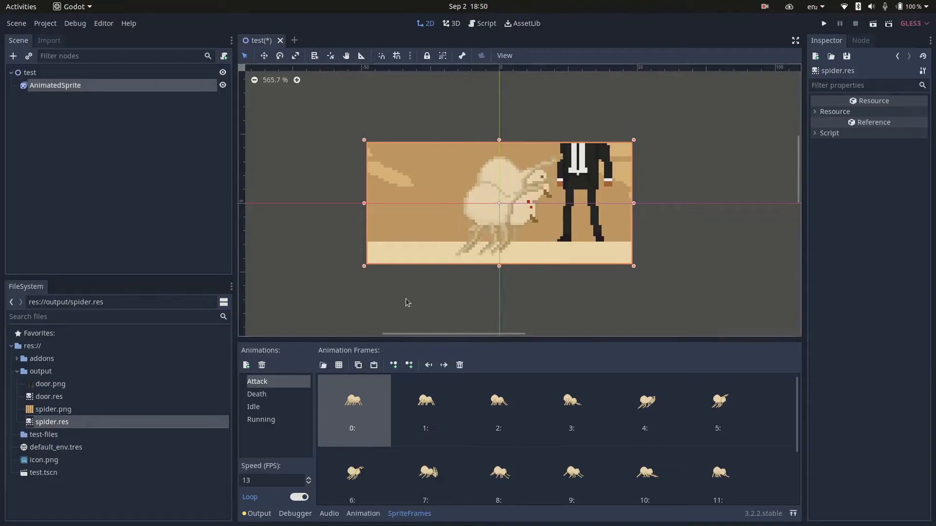
Clear the AnimatedSprite's Frames property and assign the re-imported spider.res to it.
click(160, 85)
click(863, 113)
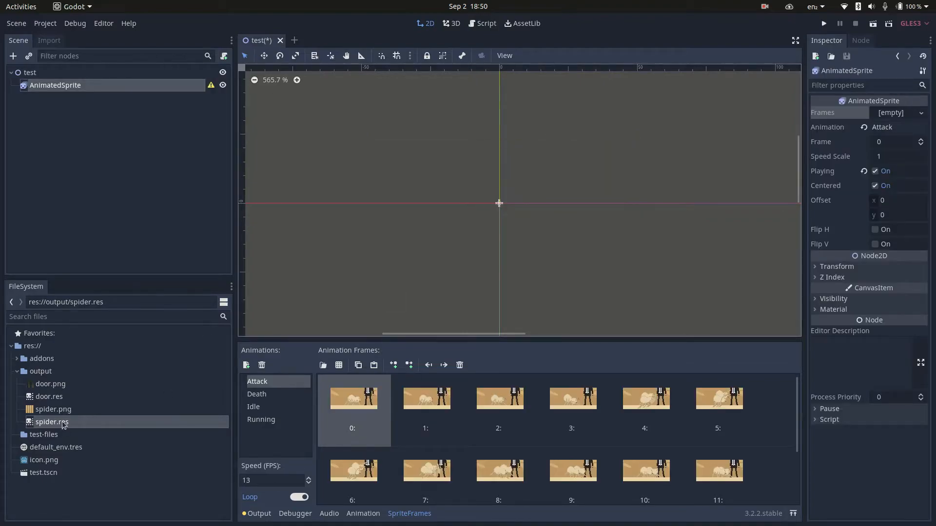
drag(65, 423, 892, 117)
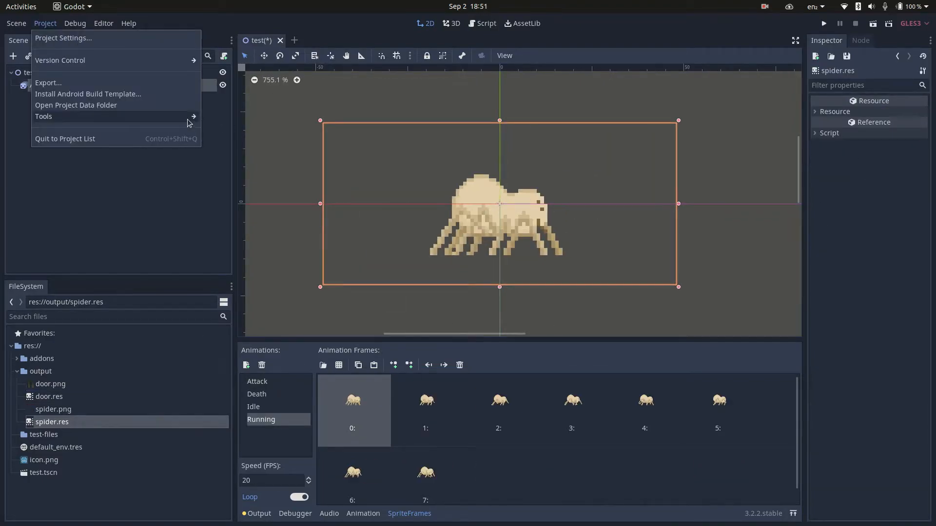
Re-import the spider file through the Aseprite Spritesheet Wizard with the visible-layers-only option turned off.
mouse_move(188, 120)
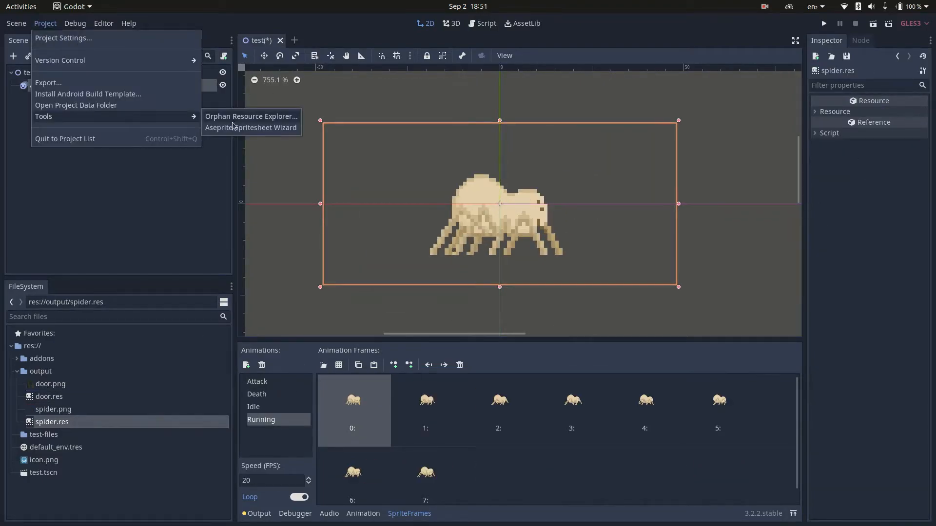
click(233, 131)
click(385, 341)
click(585, 379)
click(526, 272)
Open the updated spider.res and assign it to the AnimatedSprite's Frames again.
double_click(66, 424)
click(55, 86)
drag(53, 423, 900, 116)
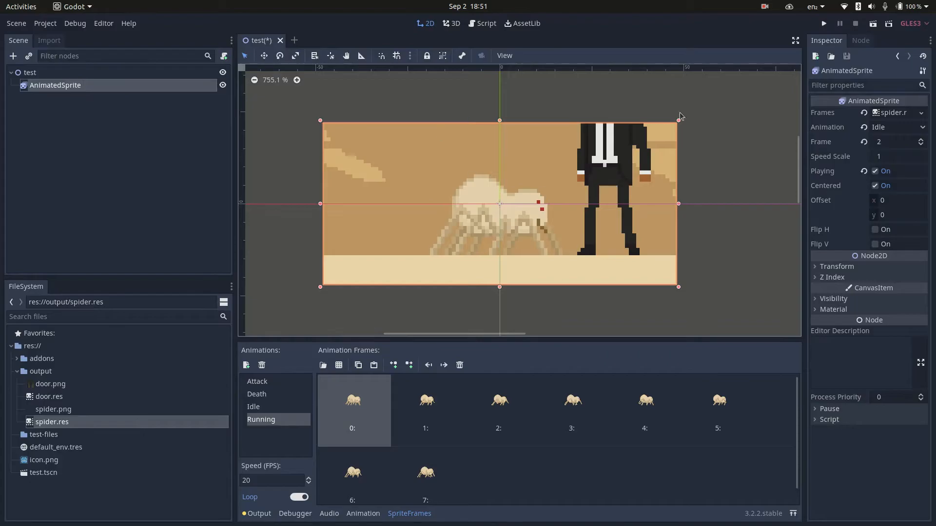
Reopen the Aseprite Spritesheet Wizard and try ^re as the pattern for excluding layers.
click(46, 23)
mouse_move(98, 116)
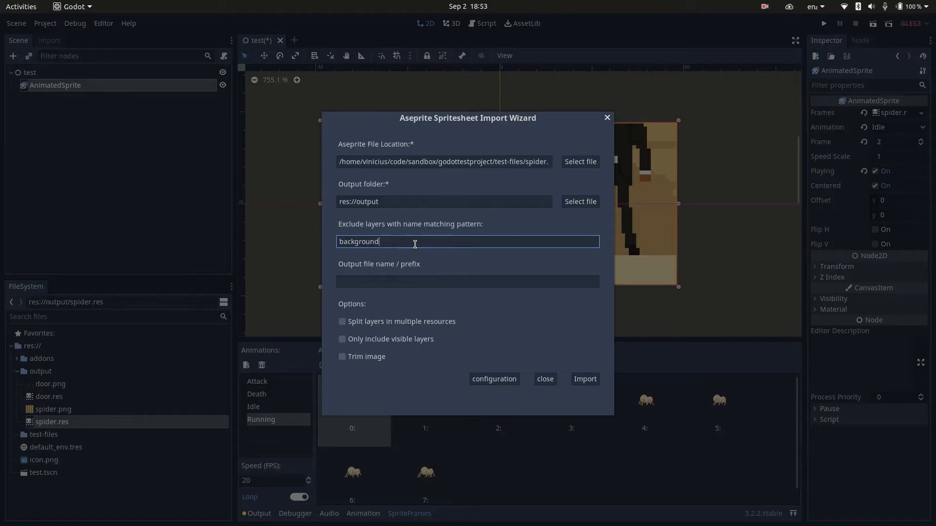
key(ctrl+a)
key(BackSpace)
text(^re)
Check the spider layer names in Aseprite, and re-import the file excluding layers that match the pattern _$.
key(alt+Tab)
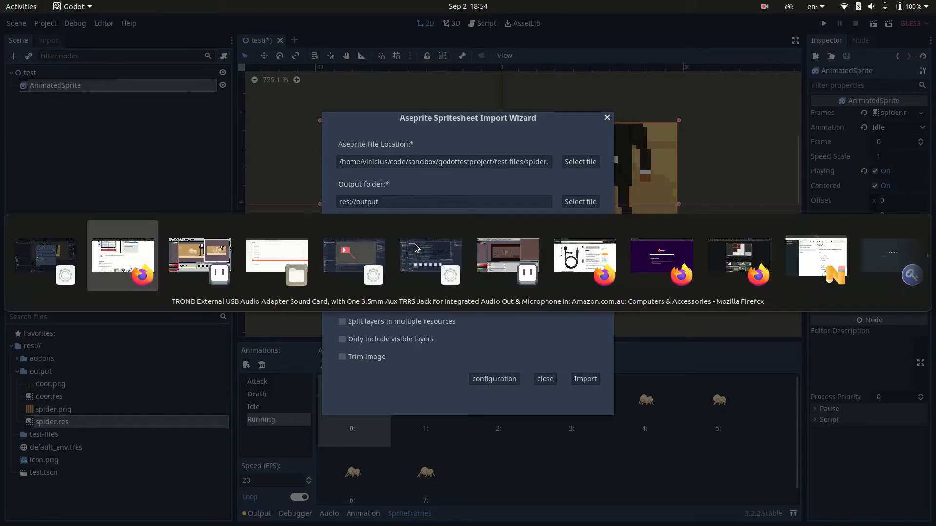
key(alt+Tab)
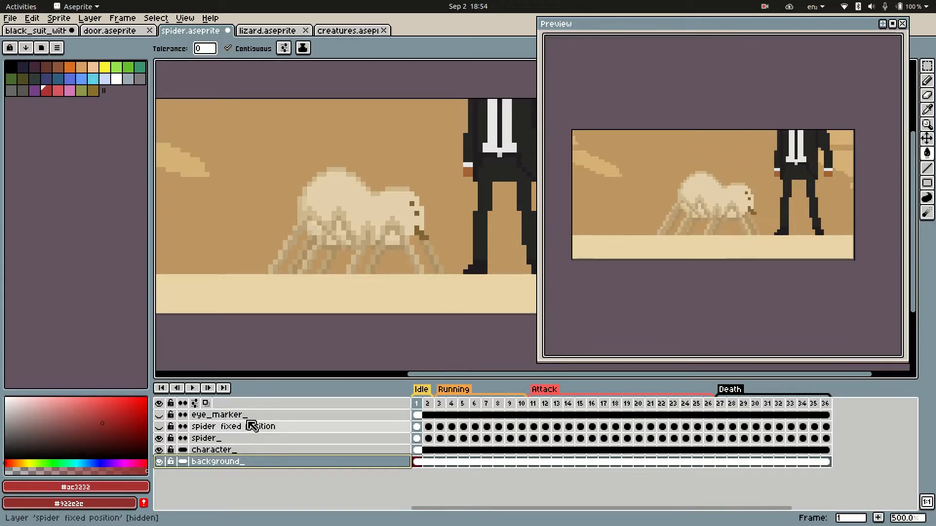
key(alt+Tab)
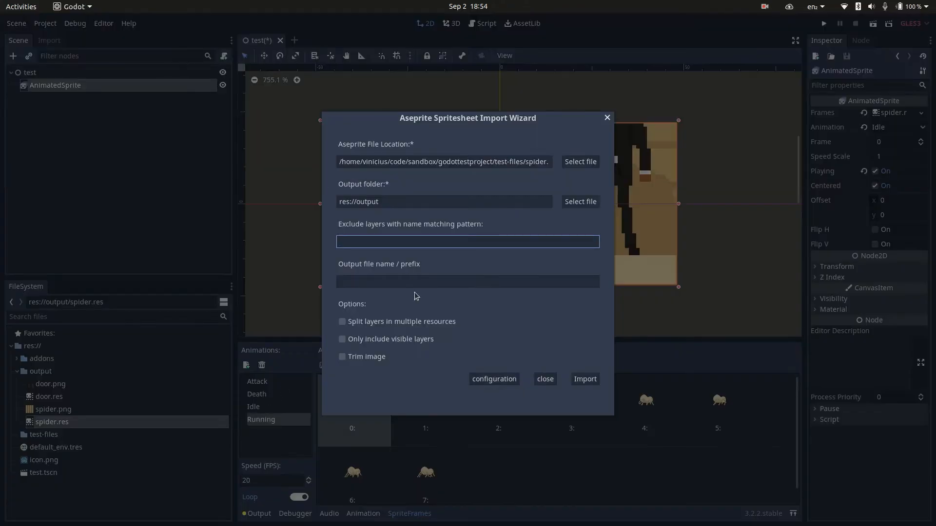
text(_$)
click(586, 379)
click(465, 280)
Assign the new spider.res to the AnimatedSprite's Frames, and review frames 1 to 4 of its Running animation.
drag(73, 422, 894, 113)
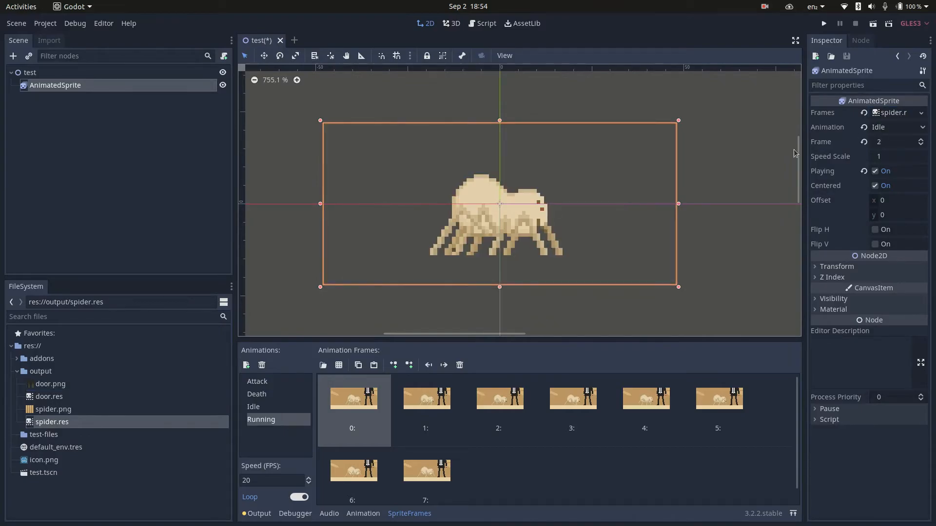
double_click(73, 422)
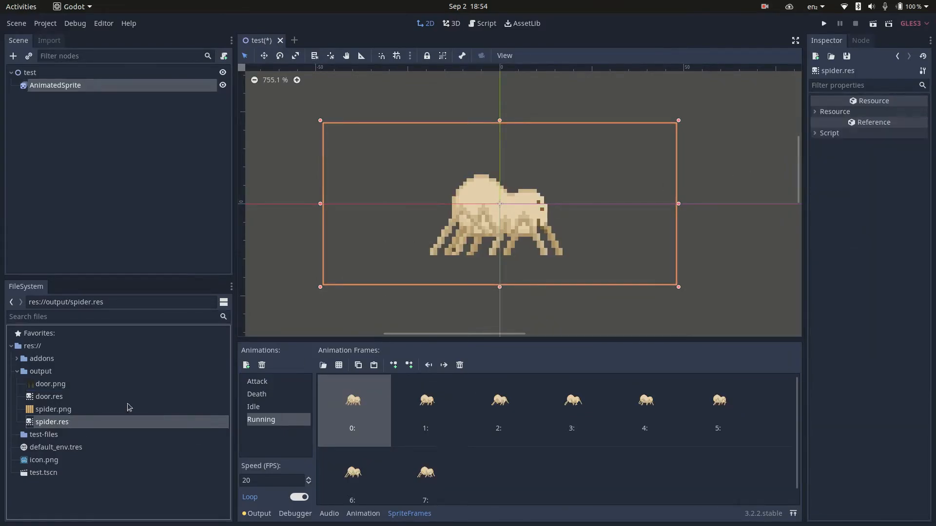
click(425, 412)
click(497, 411)
click(585, 411)
click(620, 402)
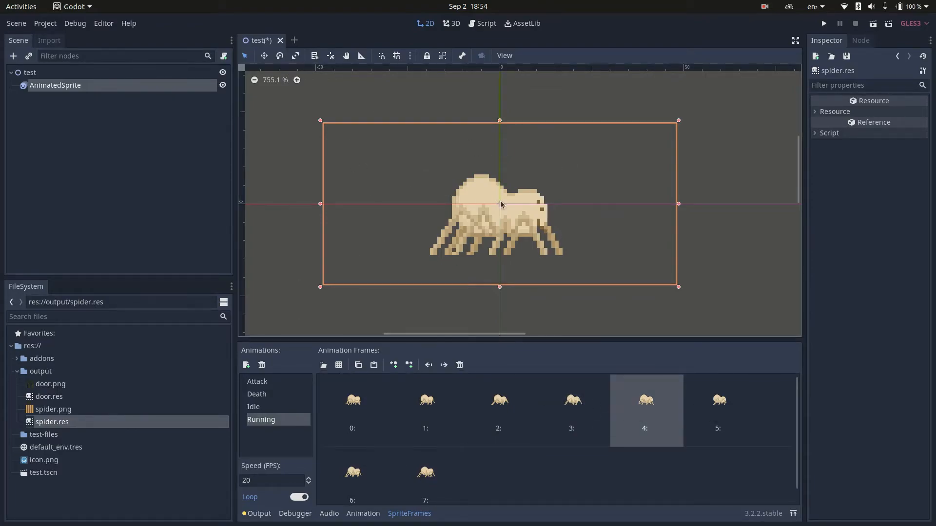
Import the lizard file with the Aseprite Spritesheet Wizard, and assign the resulting lizard.res to the AnimatedSprite's Frames.
click(45, 24)
mouse_move(112, 117)
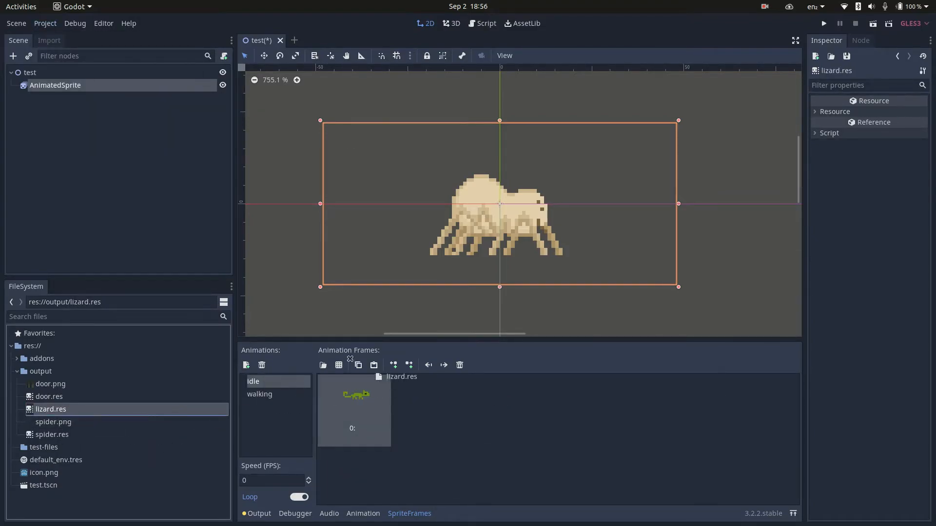
click(51, 87)
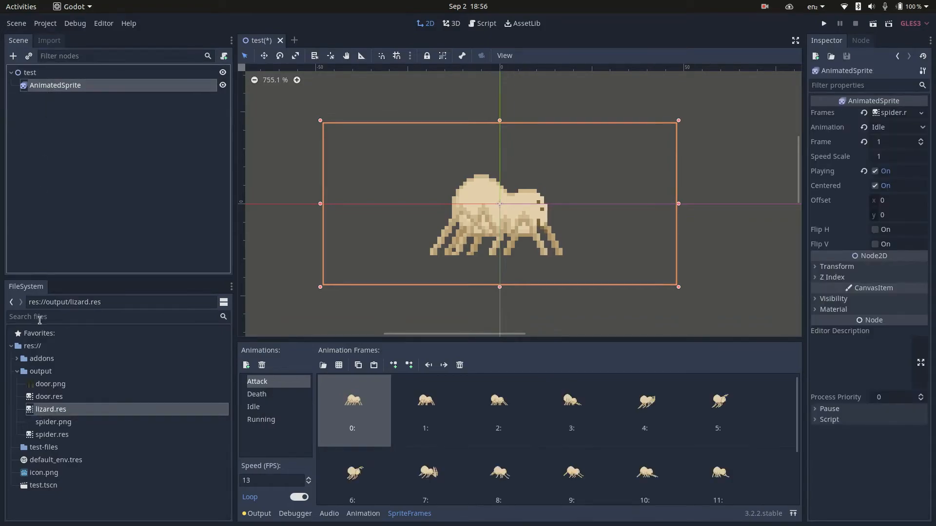
drag(43, 412, 893, 111)
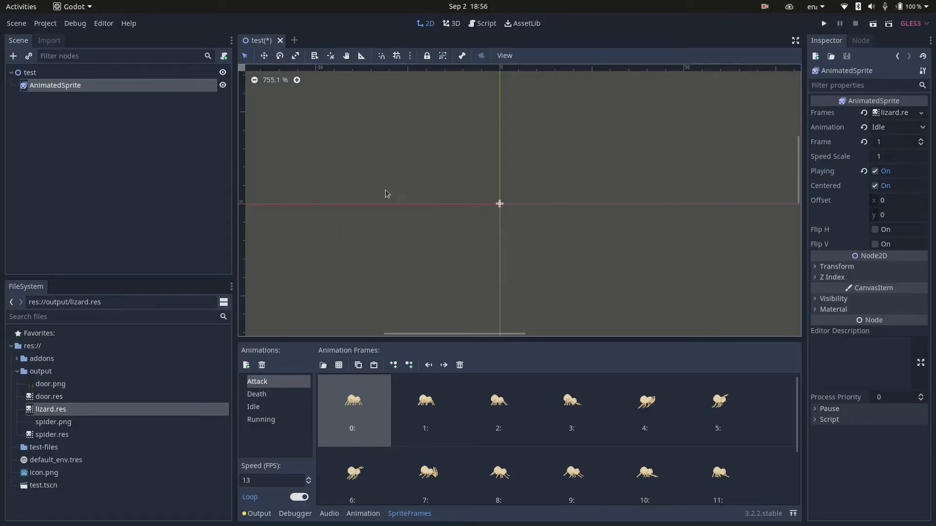
Set the AnimatedSprite's Animation to walking.
click(922, 128)
click(896, 166)
scroll(498, 190, up, 1)
scroll(526, 209, up, 2)
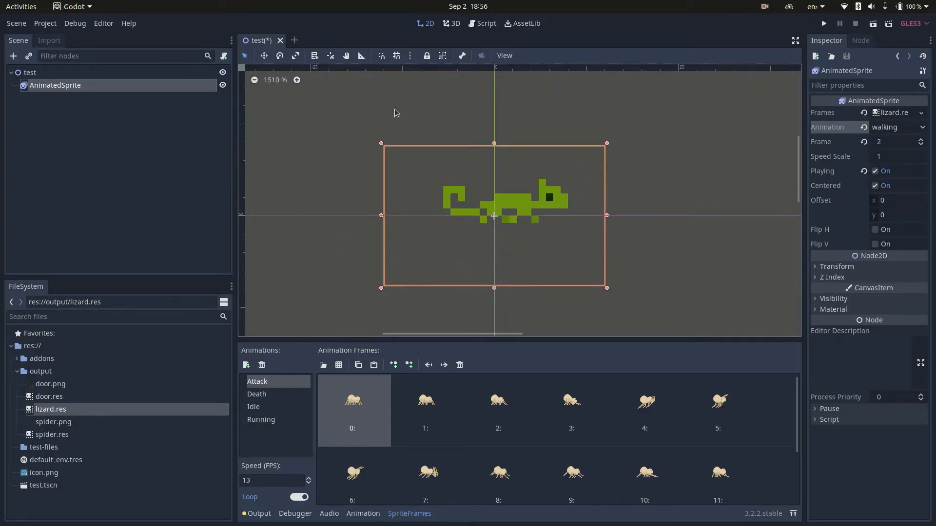
Compare the lizard with its layers in Aseprite, and re-import the lizard file into res://output with Trim image enabled.
key(alt+Tab)
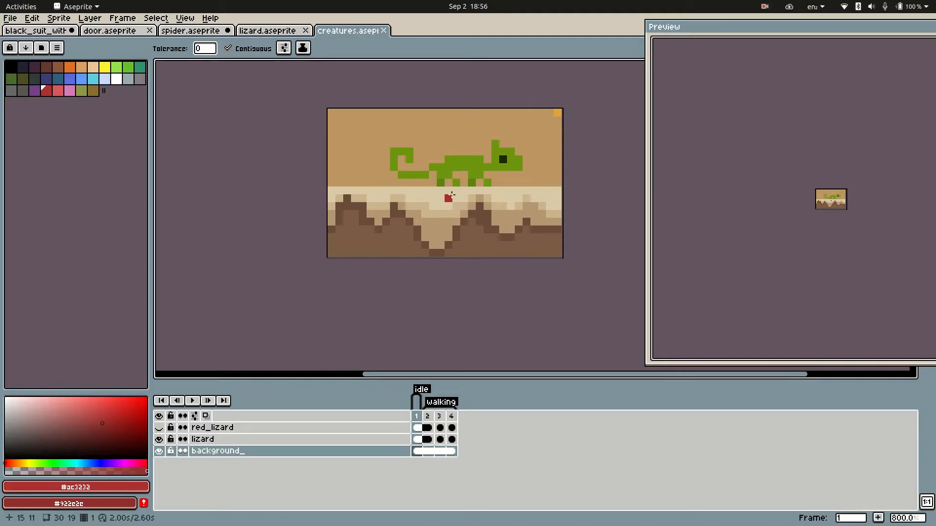
key(alt+Tab)
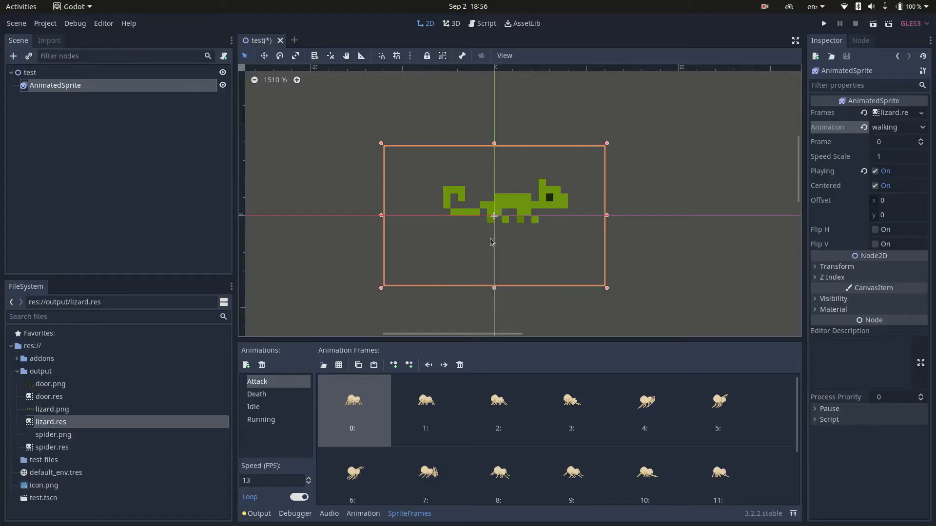
key(alt+Tab)
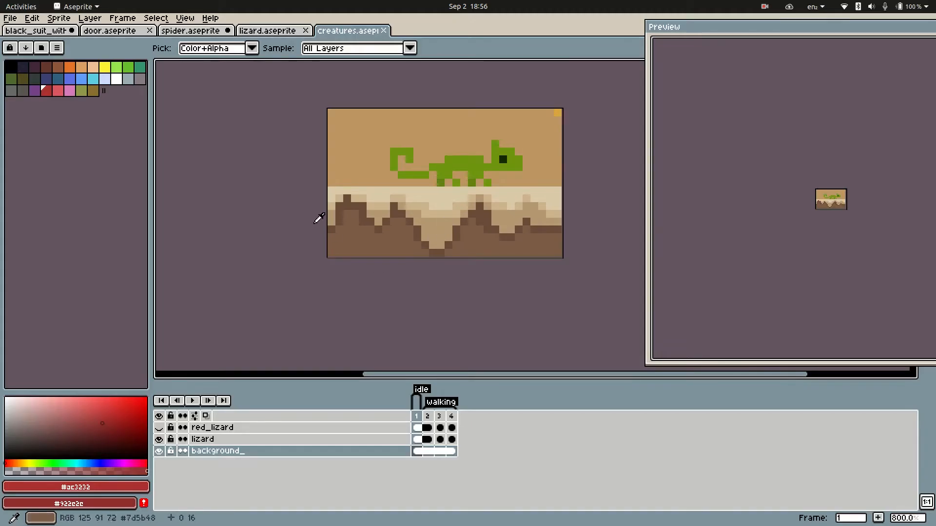
key(alt+Tab)
click(45, 23)
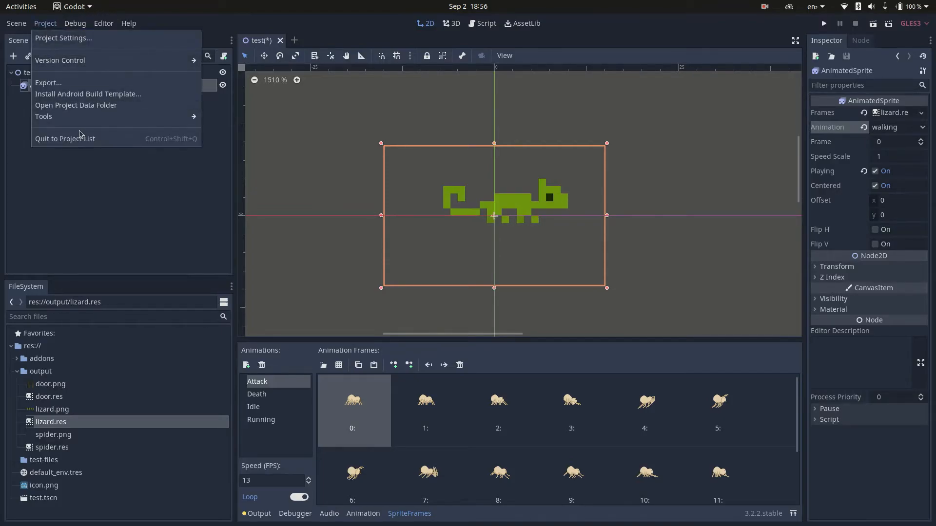
mouse_move(146, 116)
click(210, 128)
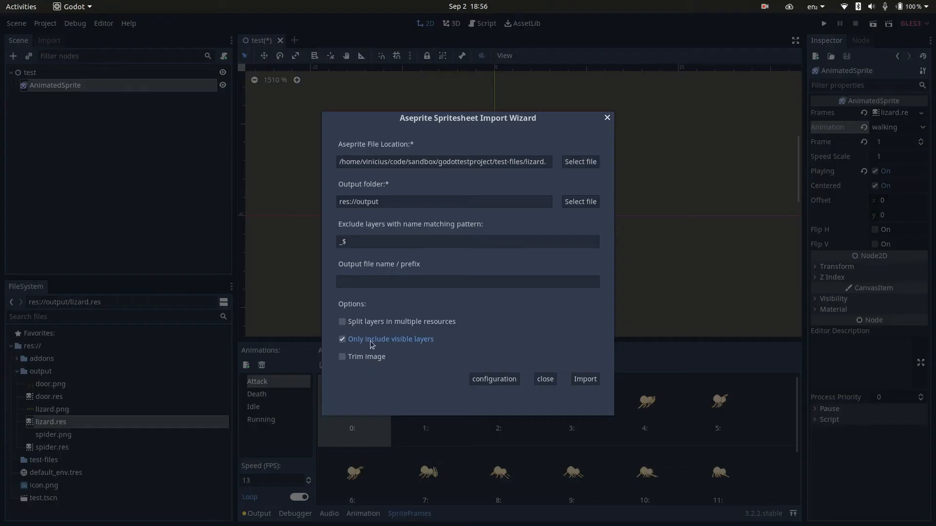
click(368, 359)
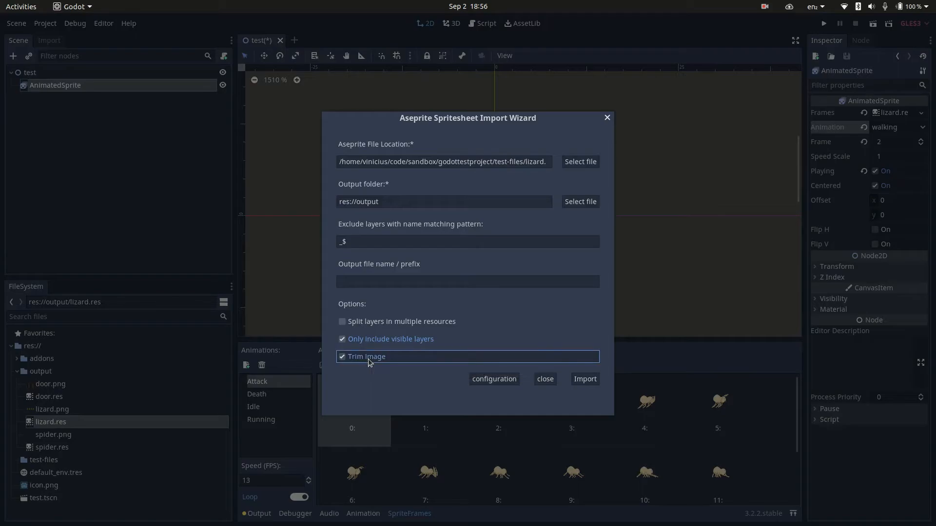
click(585, 379)
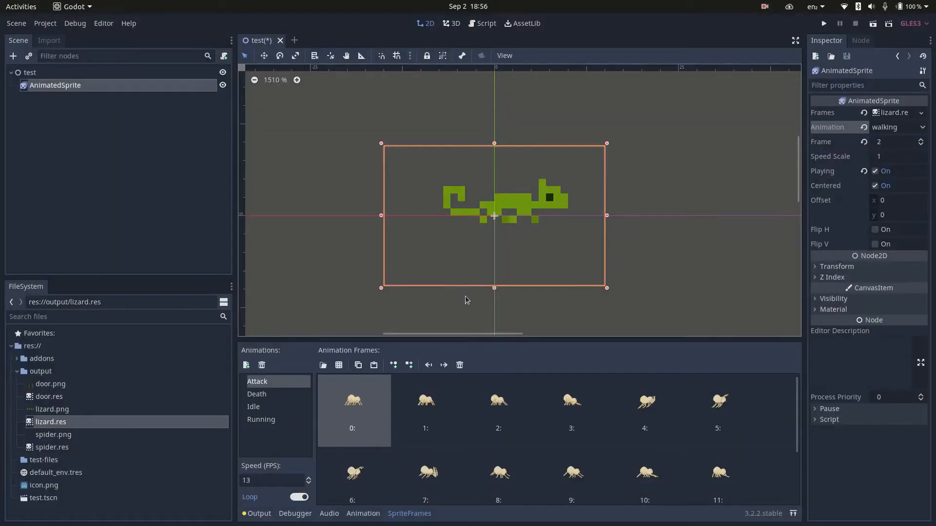
Assign the trimmed lizard.res to the AnimatedSprite's Frames, and select the sprite in the viewport to check its bounds.
drag(41, 422, 892, 113)
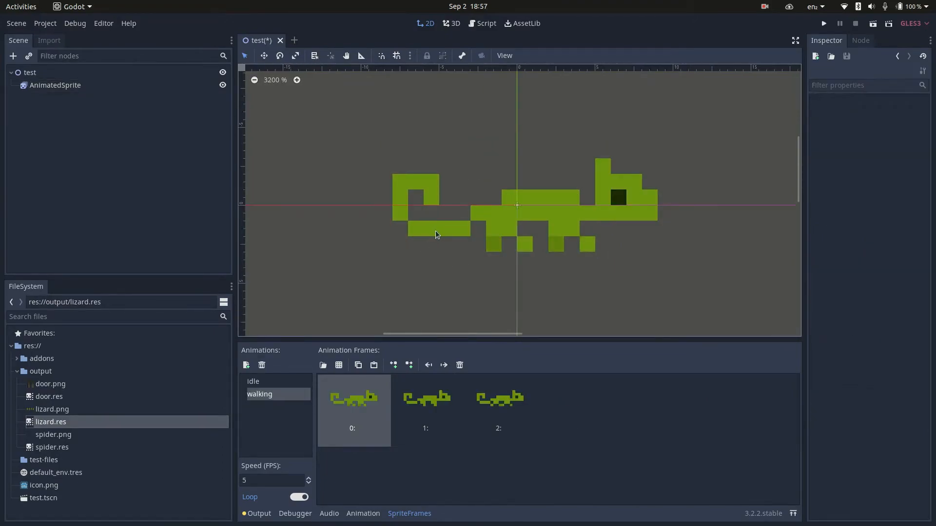
click(435, 230)
scroll(507, 194, down, 3)
scroll(426, 236, down, 1)
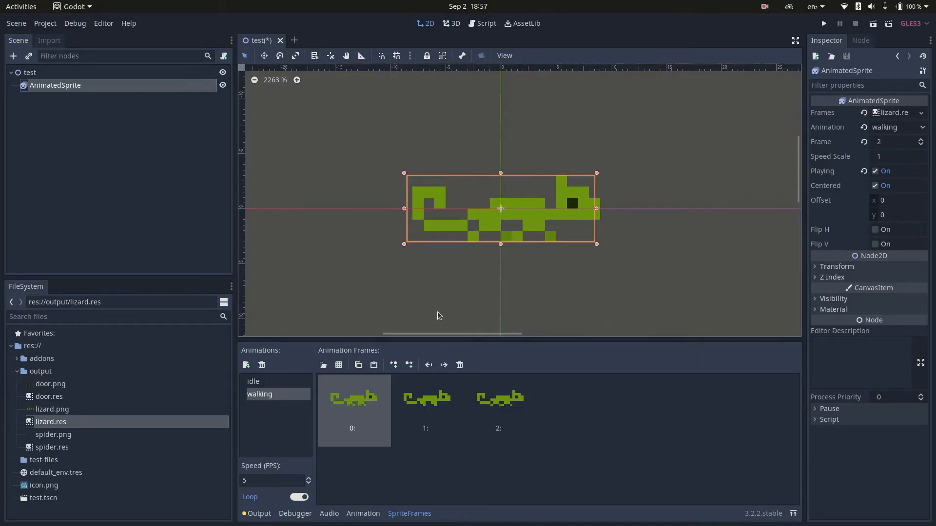
Switch to Aseprite and toggle the visibility of the red_lizard and lizard layers in the creatures file to inspect them.
key(alt+Tab)
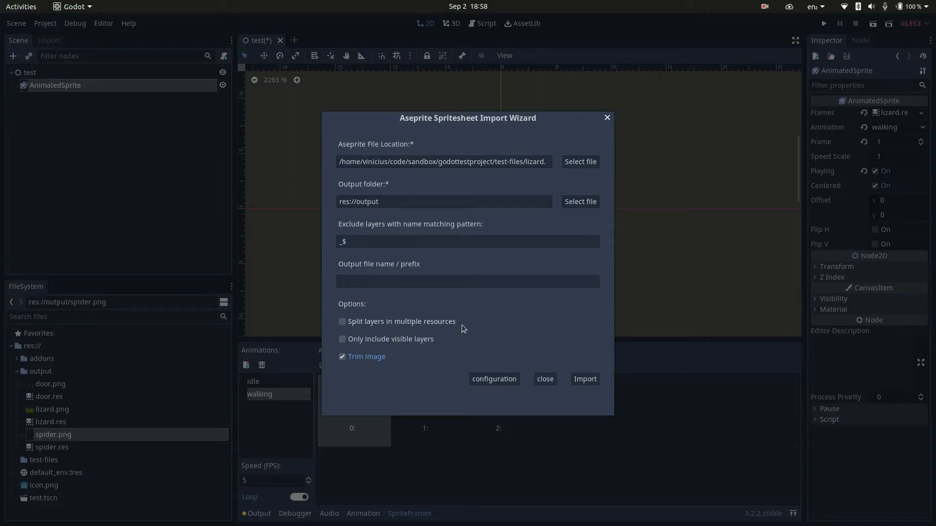
key(alt+Tab)
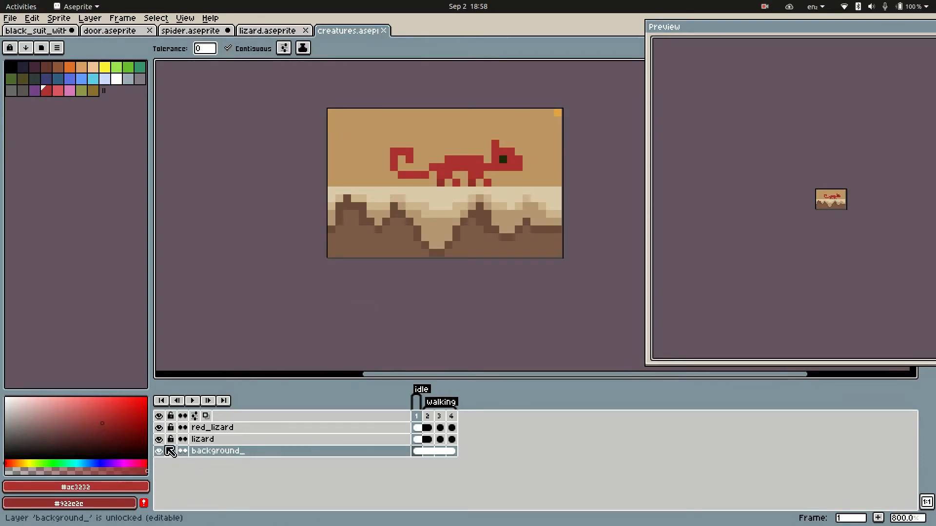
click(160, 428)
click(160, 428)
click(159, 428)
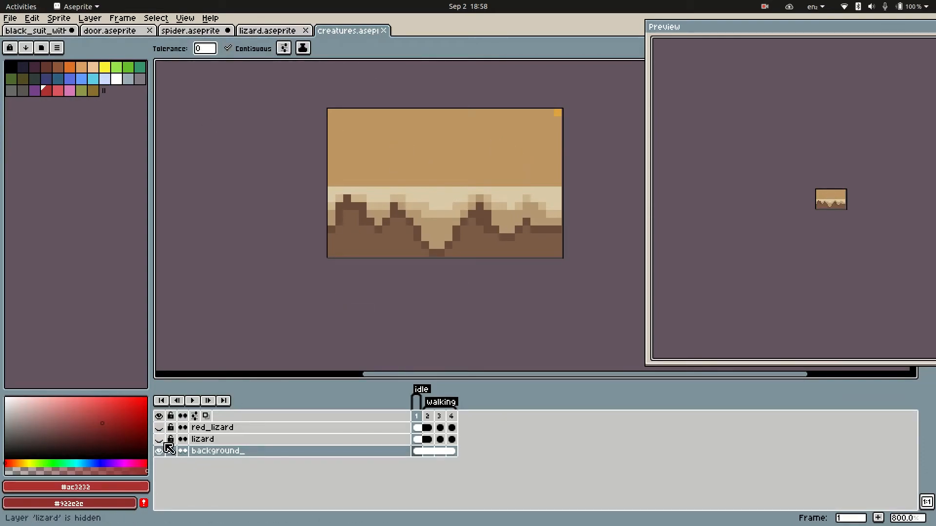
click(159, 440)
click(159, 440)
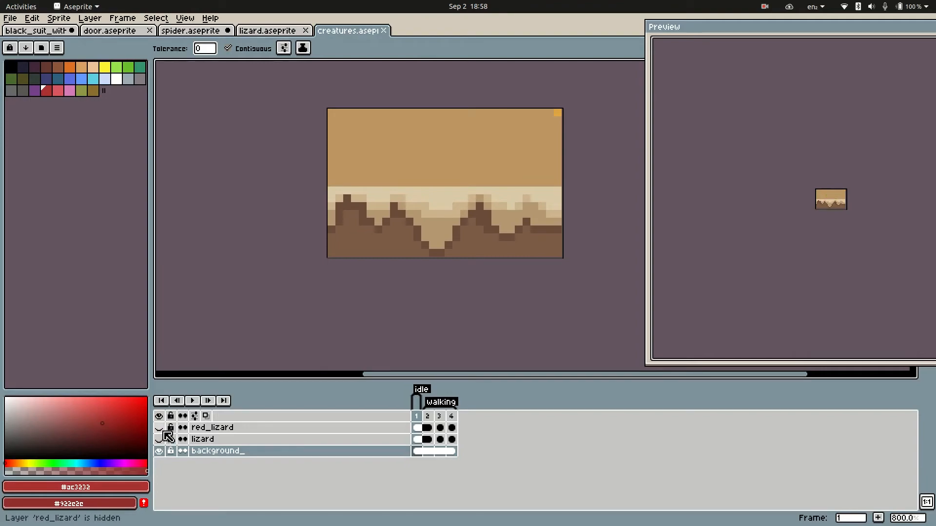
click(160, 428)
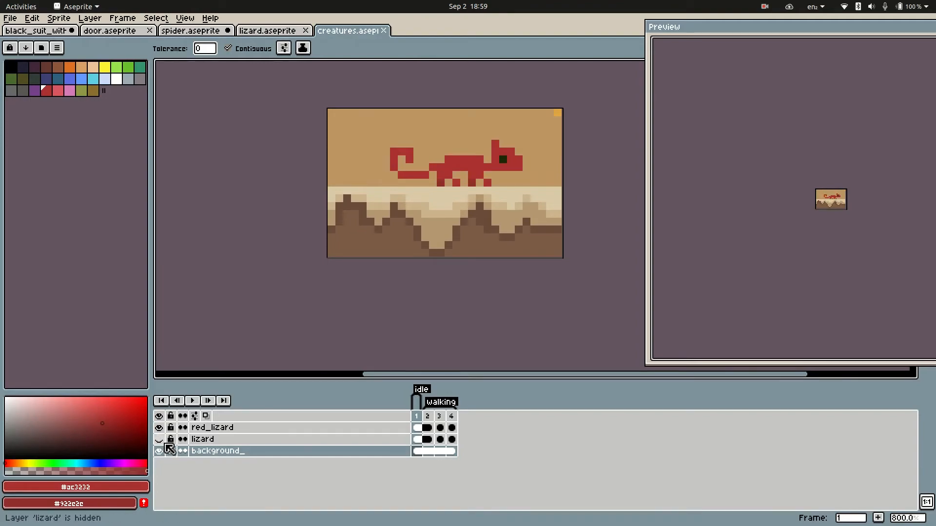
Return to Godot and choose the creatures file as the Aseprite file in the import wizard.
key(alt+Tab)
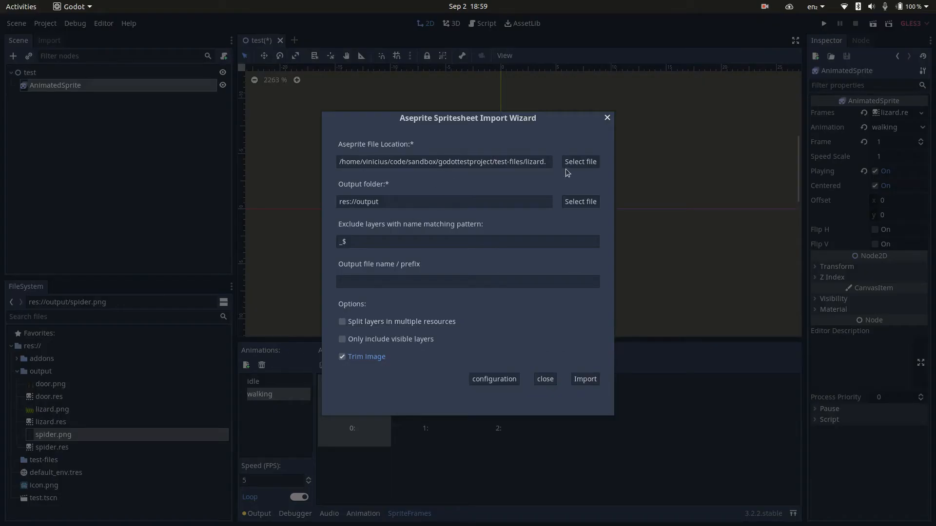
click(577, 162)
double_click(161, 131)
Try green_ as the output file name prefix, and clear the field again.
click(380, 282)
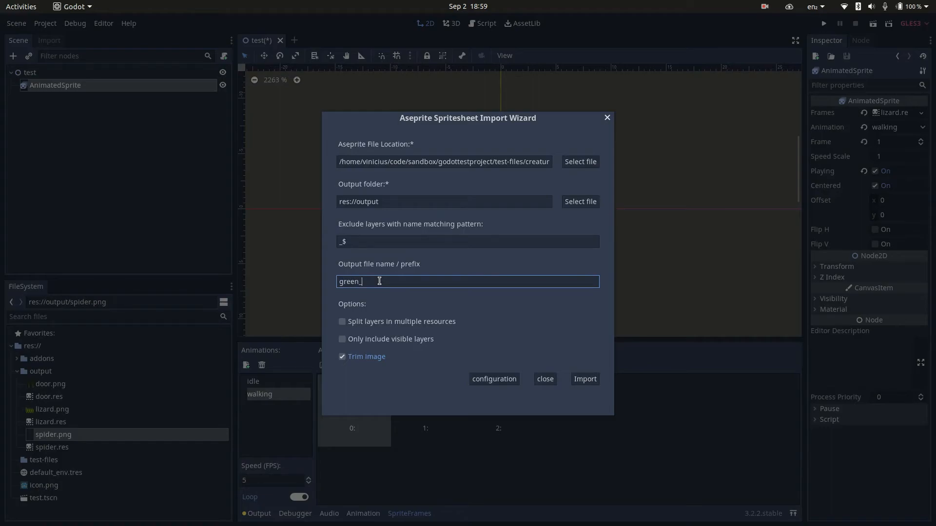
key(BackSpace)
key(BackSpace)
key(BackSpace)
key(BackSpace)
key(BackSpace)
key(BackSpace)
key(BackSpace)
key(BackSpace)
key(BackSpace)
key(BackSpace)
key(BackSpace)
Switch to Aseprite and toggle both lizard layers of the creatures file, leaving red_lizard hidden and lizard visible.
key(alt+Tab)
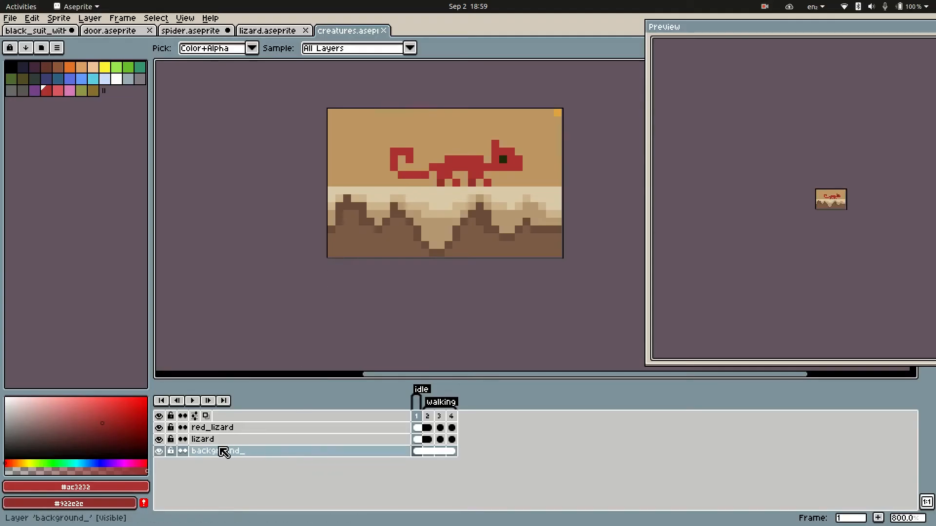
click(159, 428)
click(158, 428)
click(158, 428)
click(159, 440)
click(159, 439)
click(159, 440)
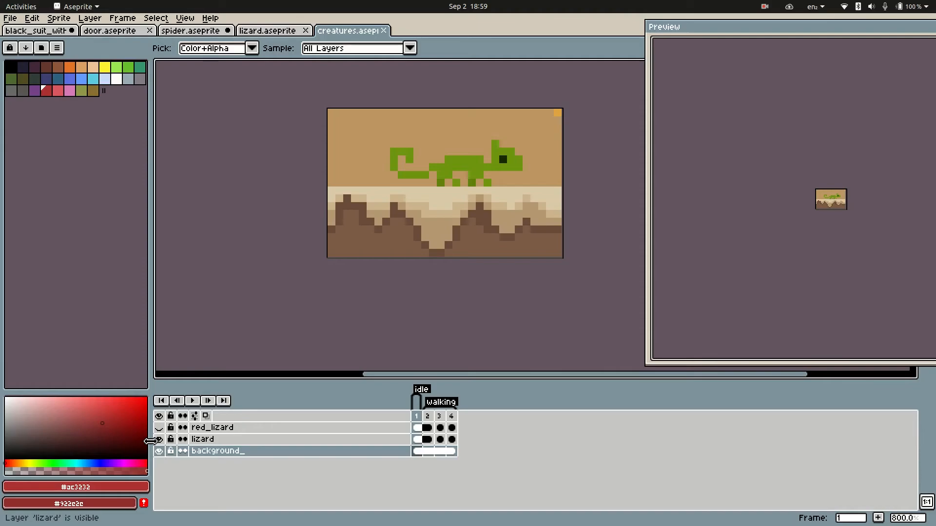
Import the creatures file in Godot with its layers split in multiple resources, and open the resulting lizard.res and red_lizard.res.
key(alt+Tab)
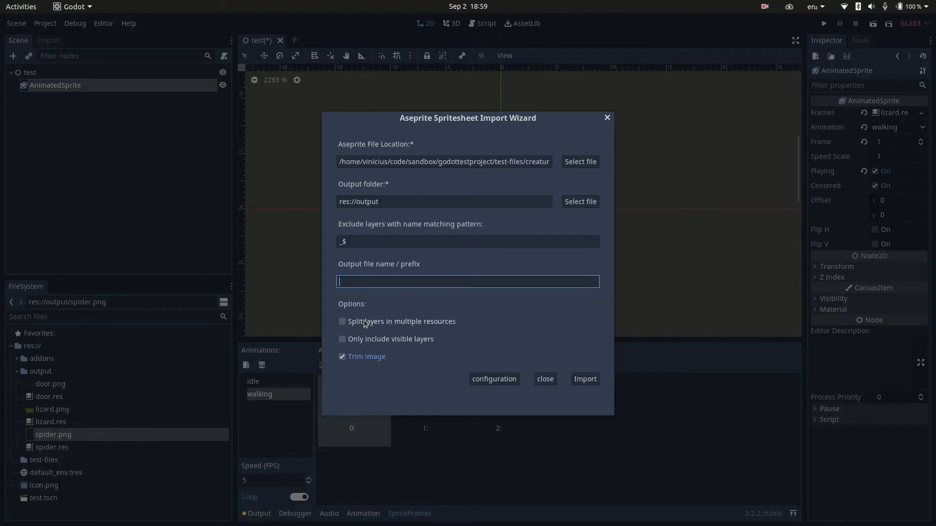
key(Tab)
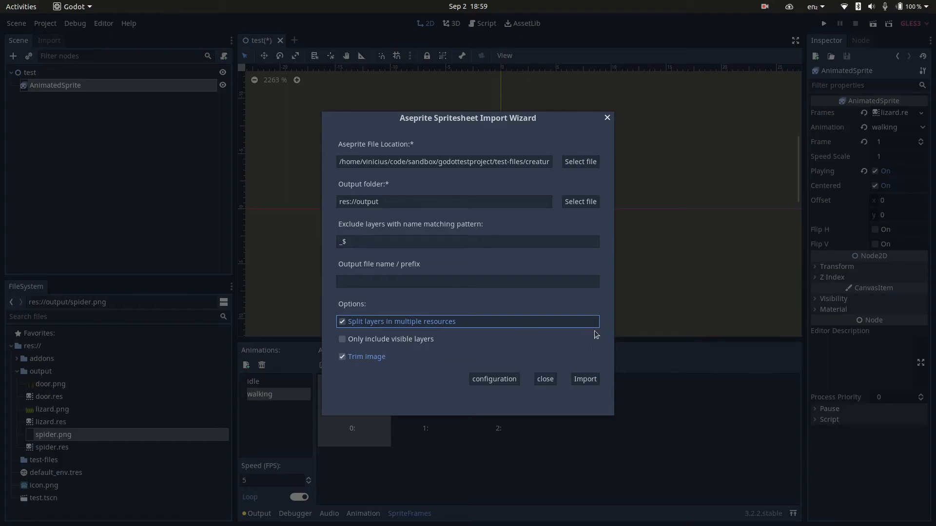
click(590, 384)
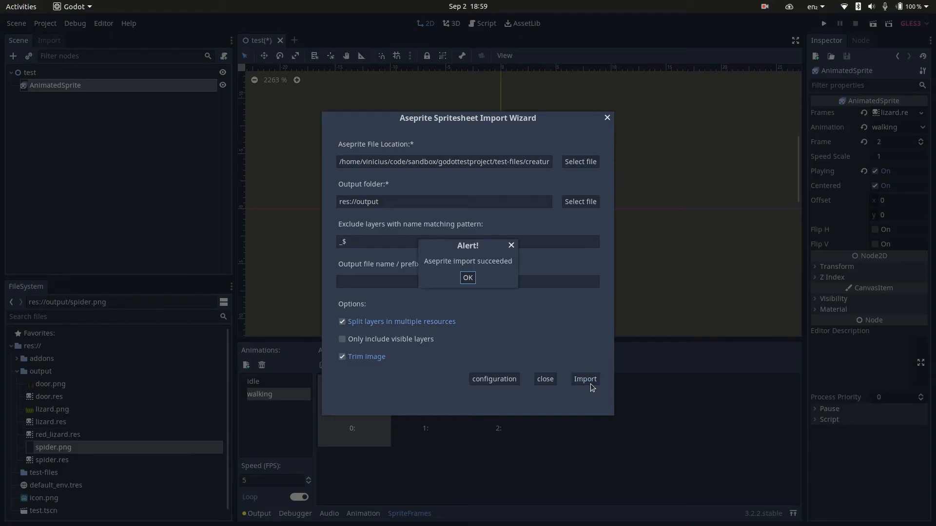
click(466, 281)
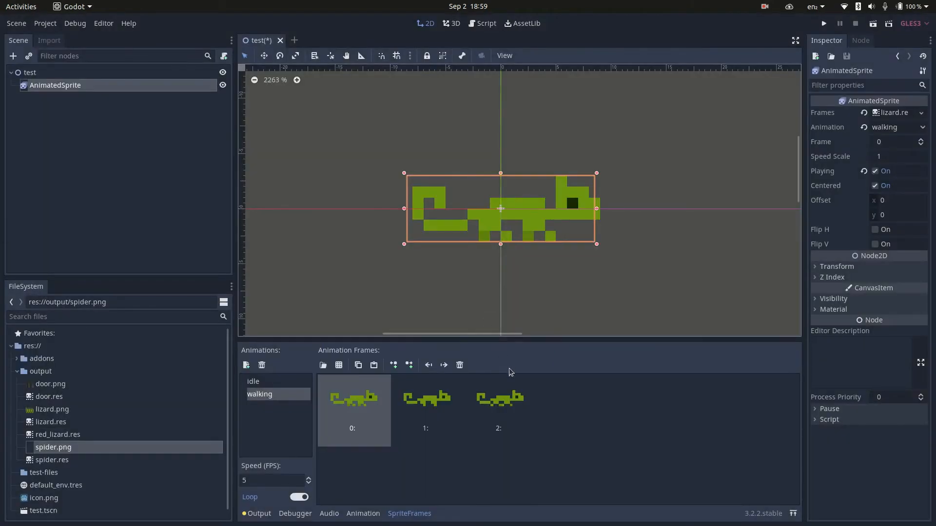
click(49, 422)
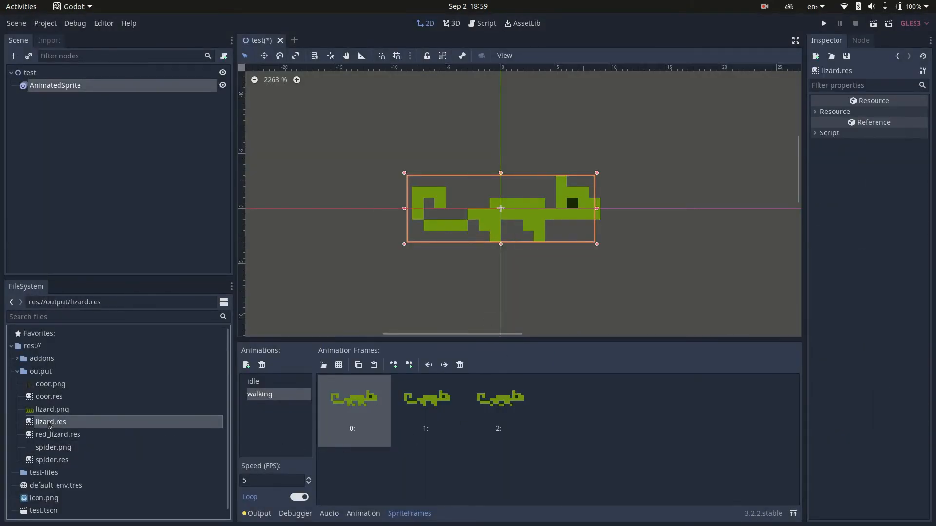
click(52, 436)
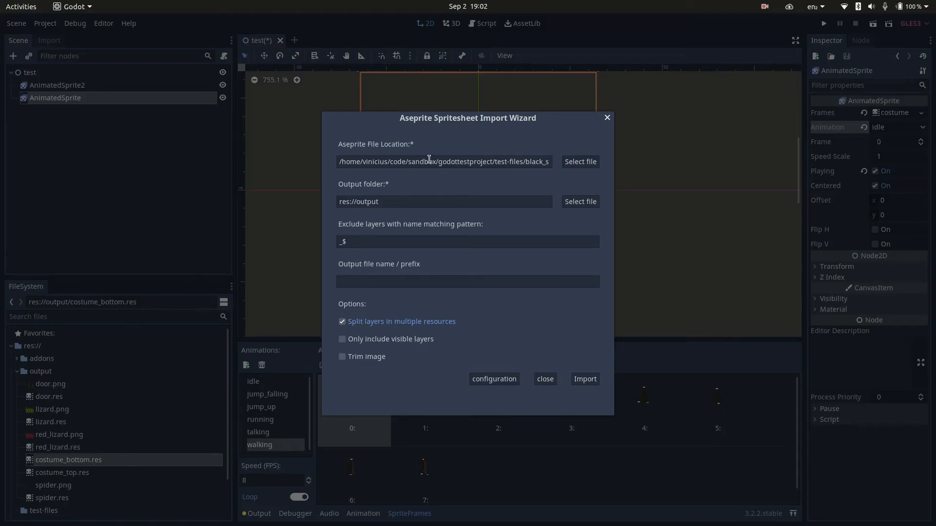
Open the wizard's configuration, try c:\\aseprite.exe as the Aseprite Command Path, and clear it without saving.
click(494, 380)
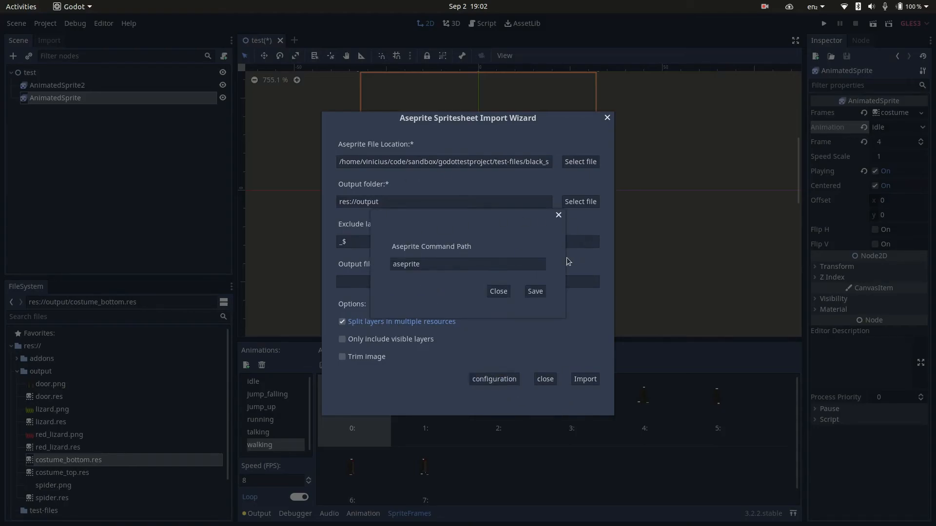
click(497, 292)
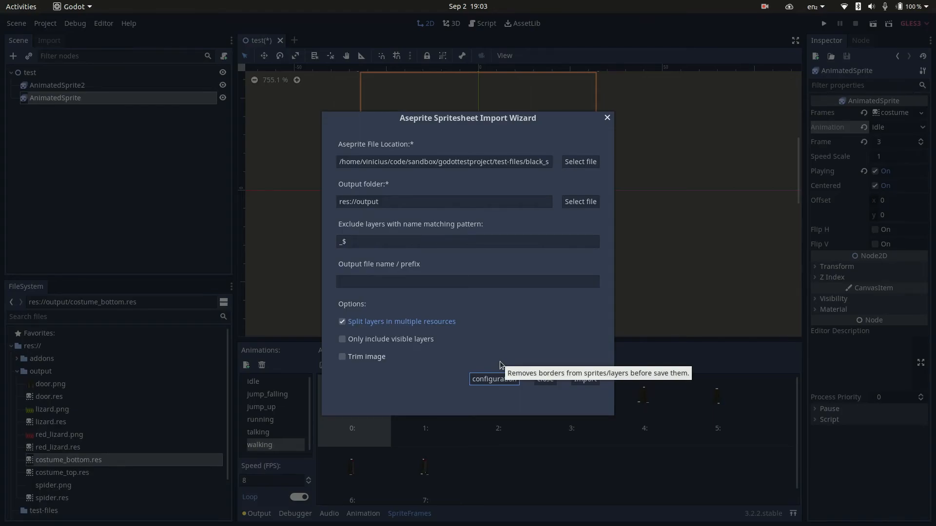
click(490, 383)
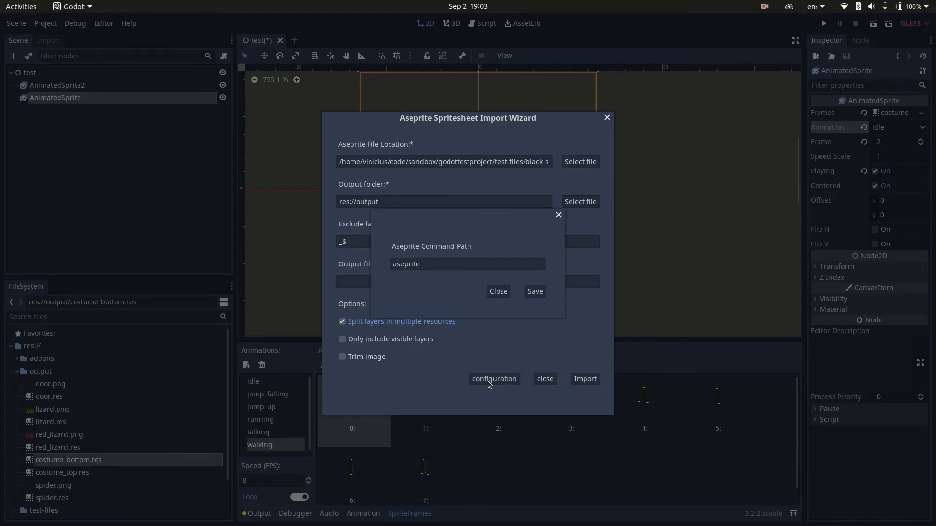
double_click(444, 263)
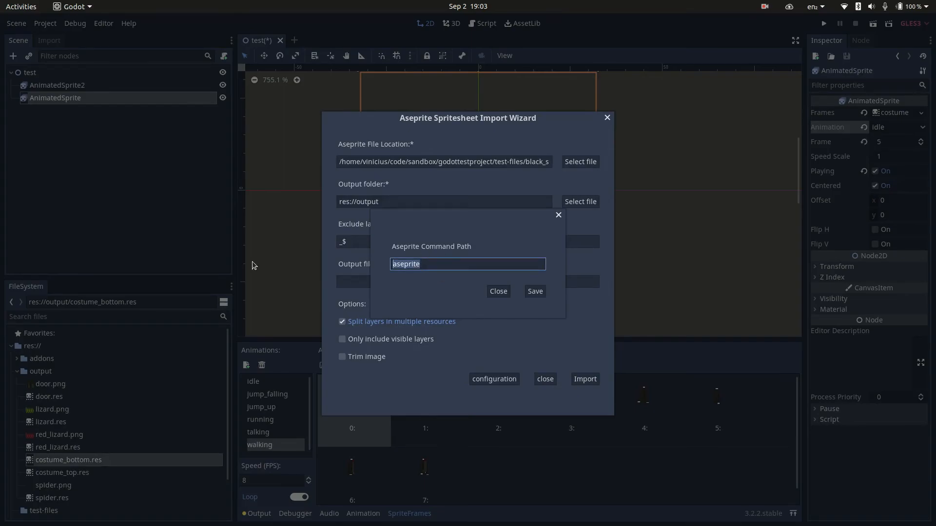
text(c:\\aseprite.exe)
key(ctrl+a)
key(BackSpace)
click(498, 292)
Reopen the wizard's configuration and open the Aseprite Command Path for editing.
click(499, 381)
click(432, 268)
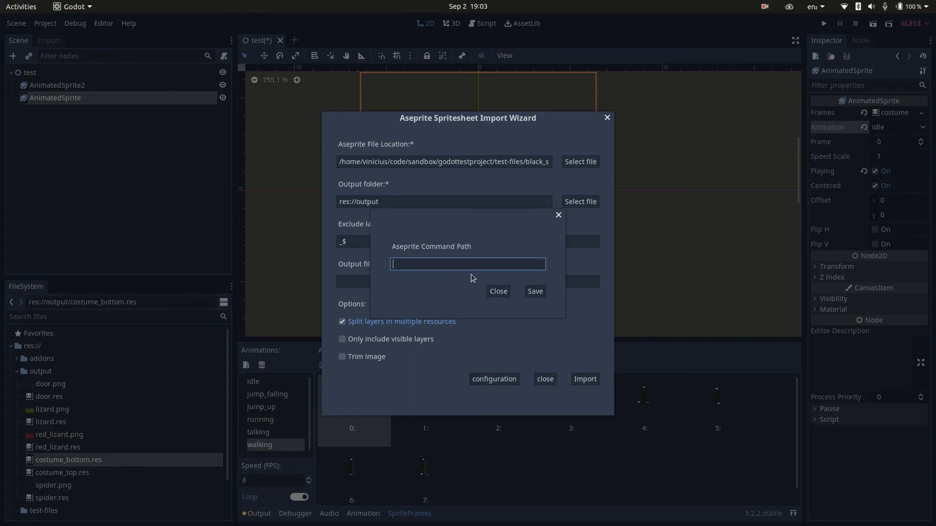